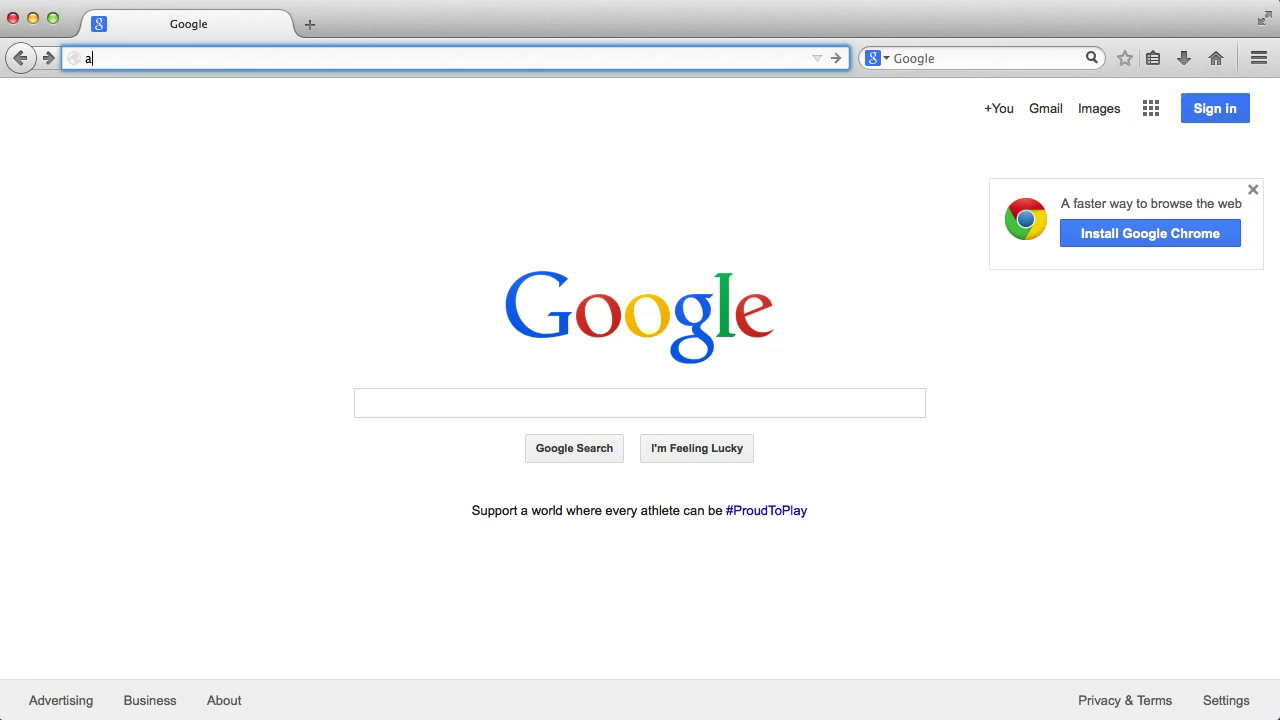
- Load activate.groov.com and log in with the account e-mail and password
text(ctivate.groov.com)
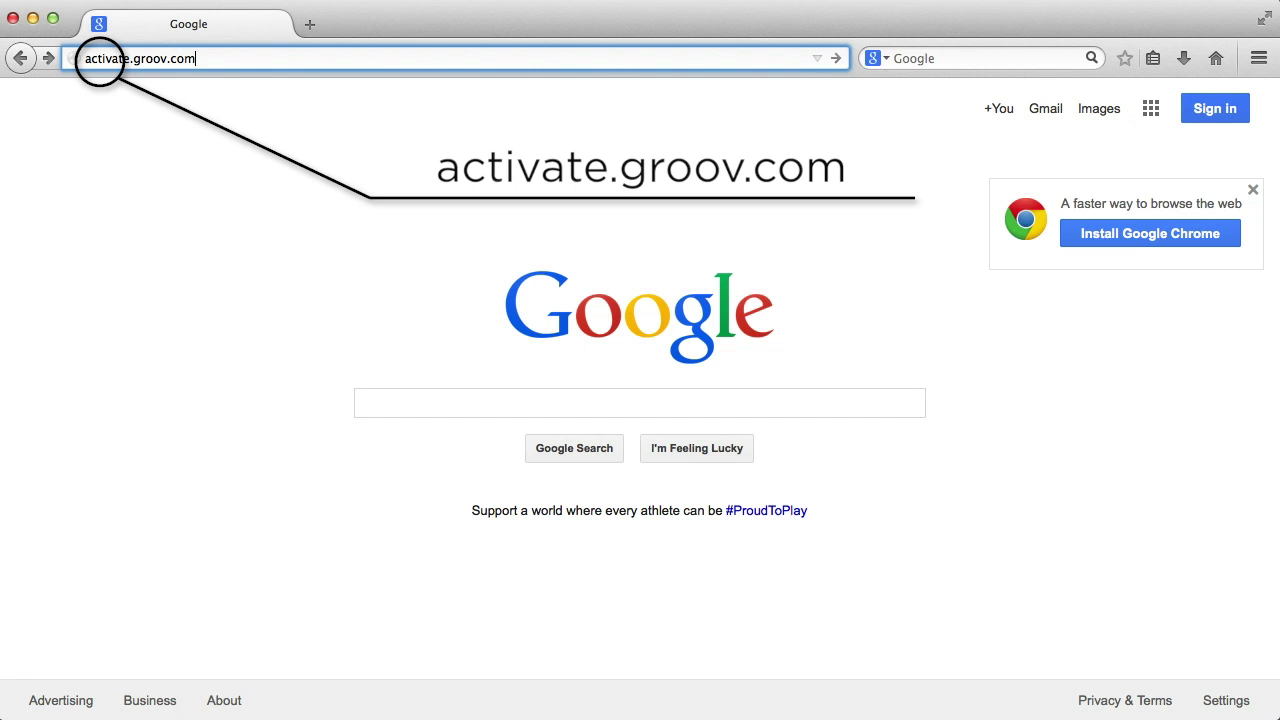
key(Return)
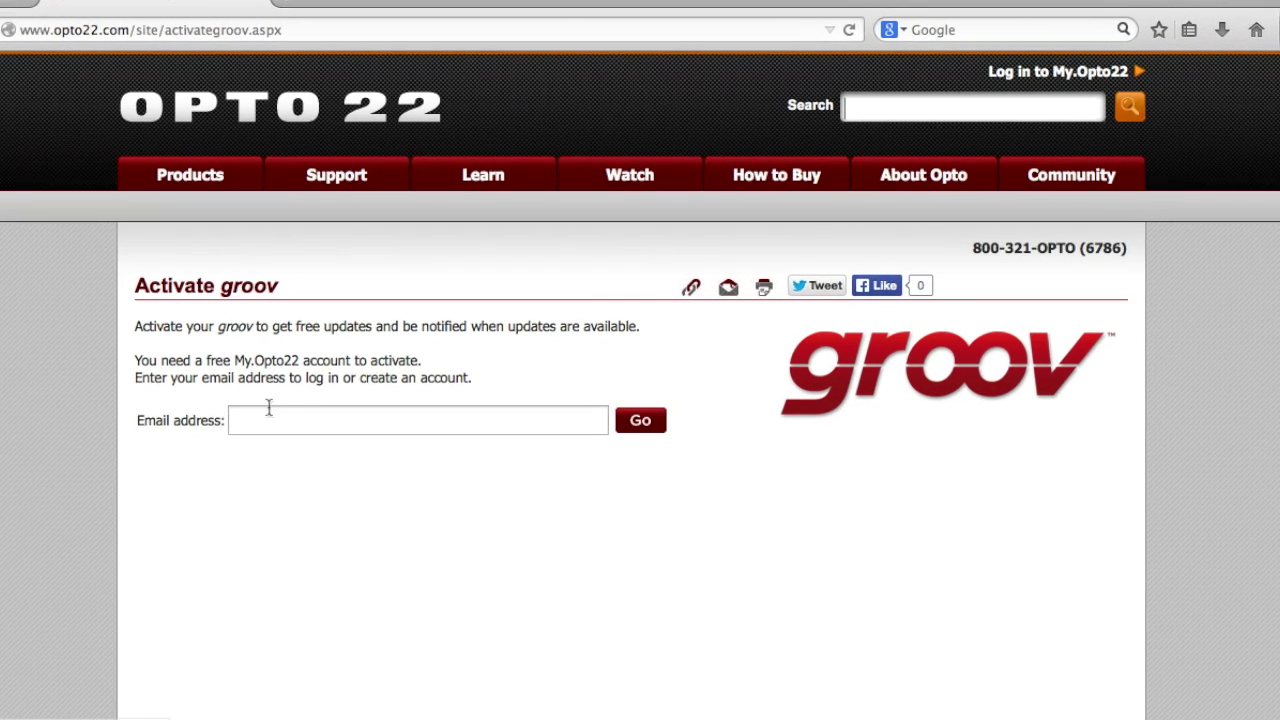
click(290, 425)
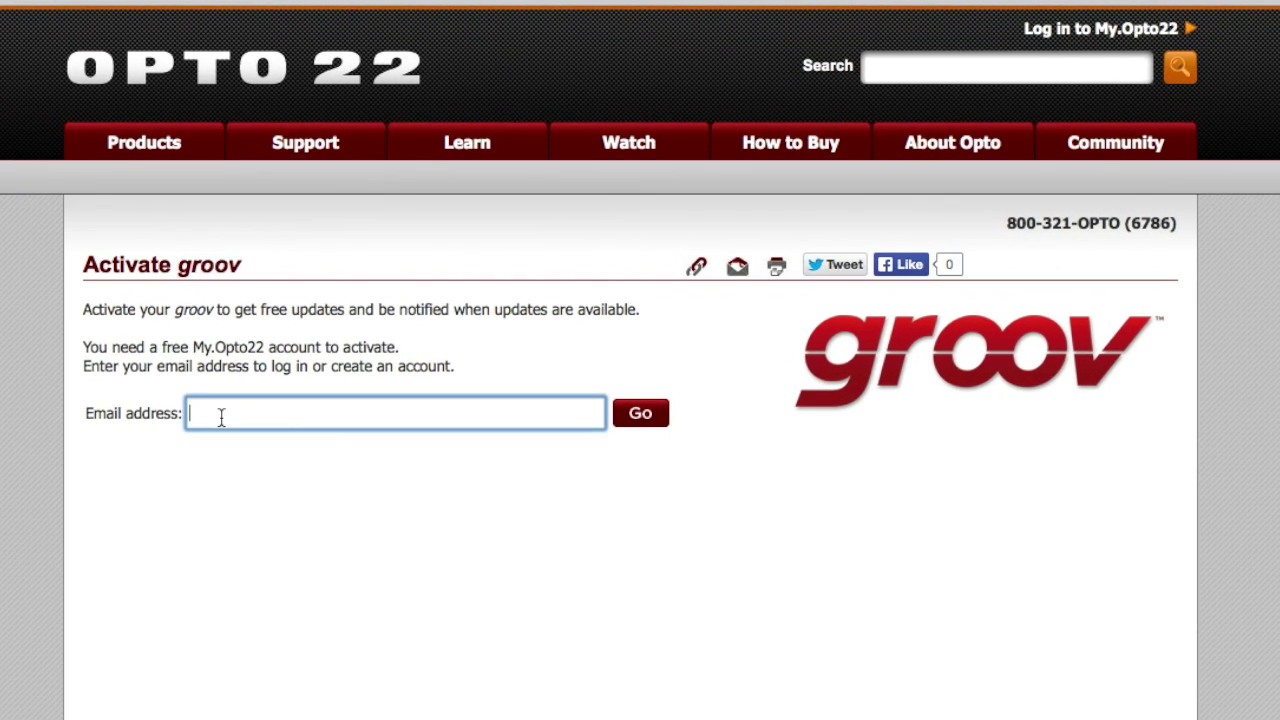
key(Return)
text(••••••)
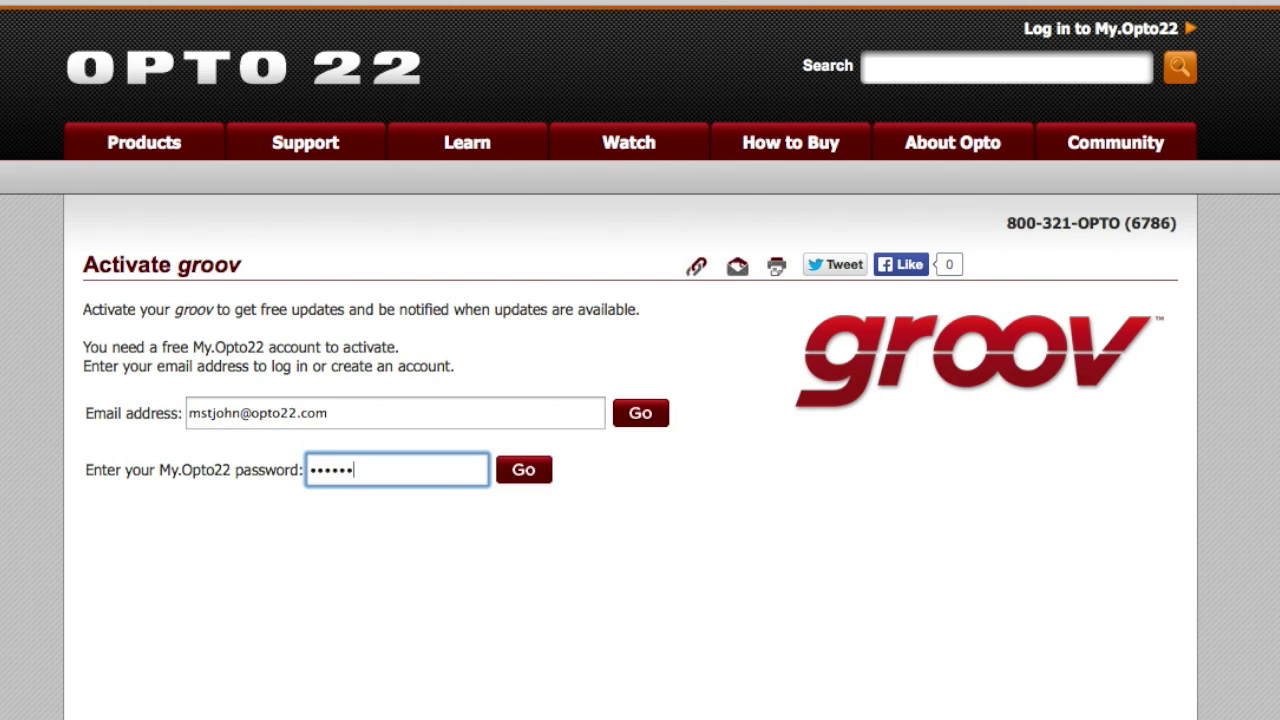
click(524, 470)
- Activate the GROOV-AR1 groov Box using its activation key
click(446, 320)
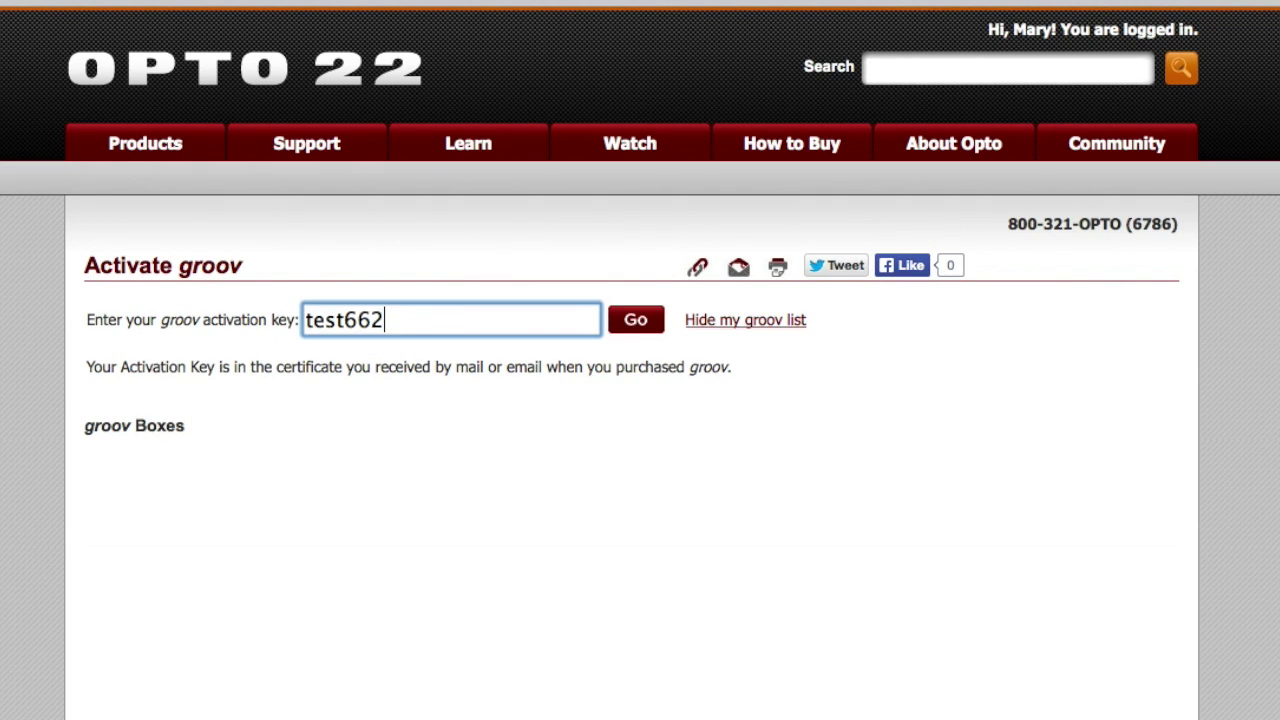
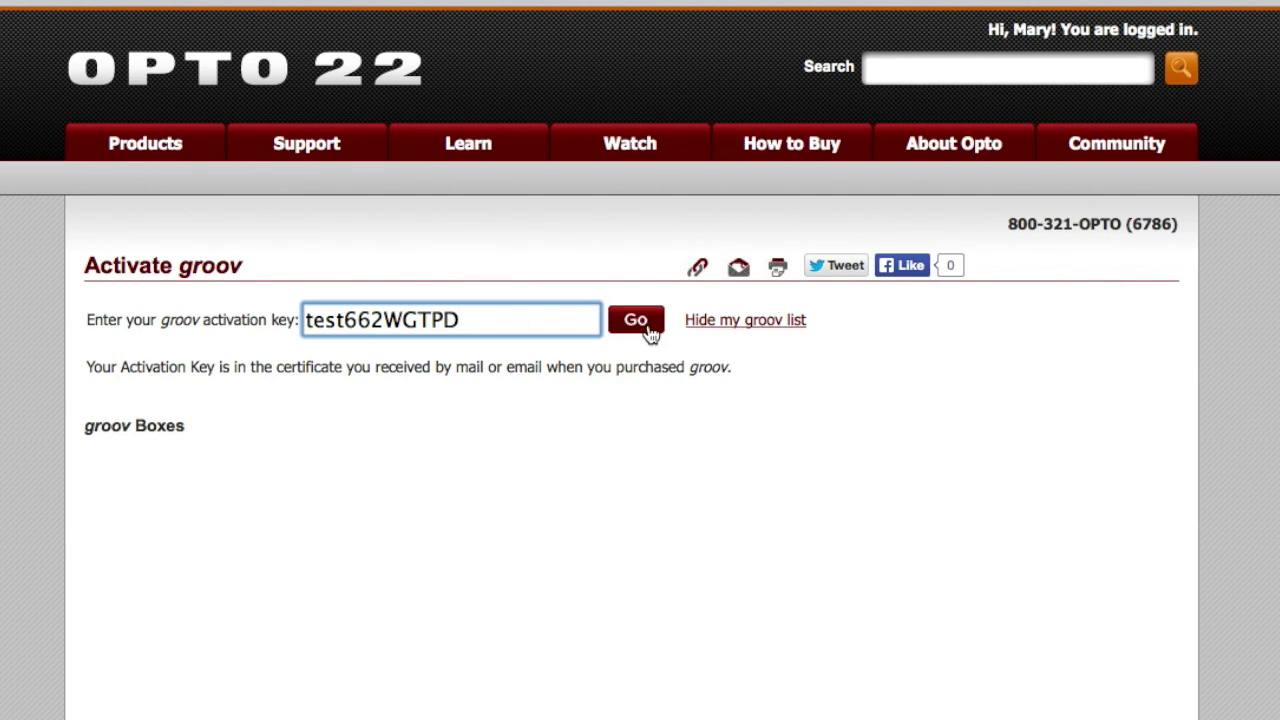
click(638, 320)
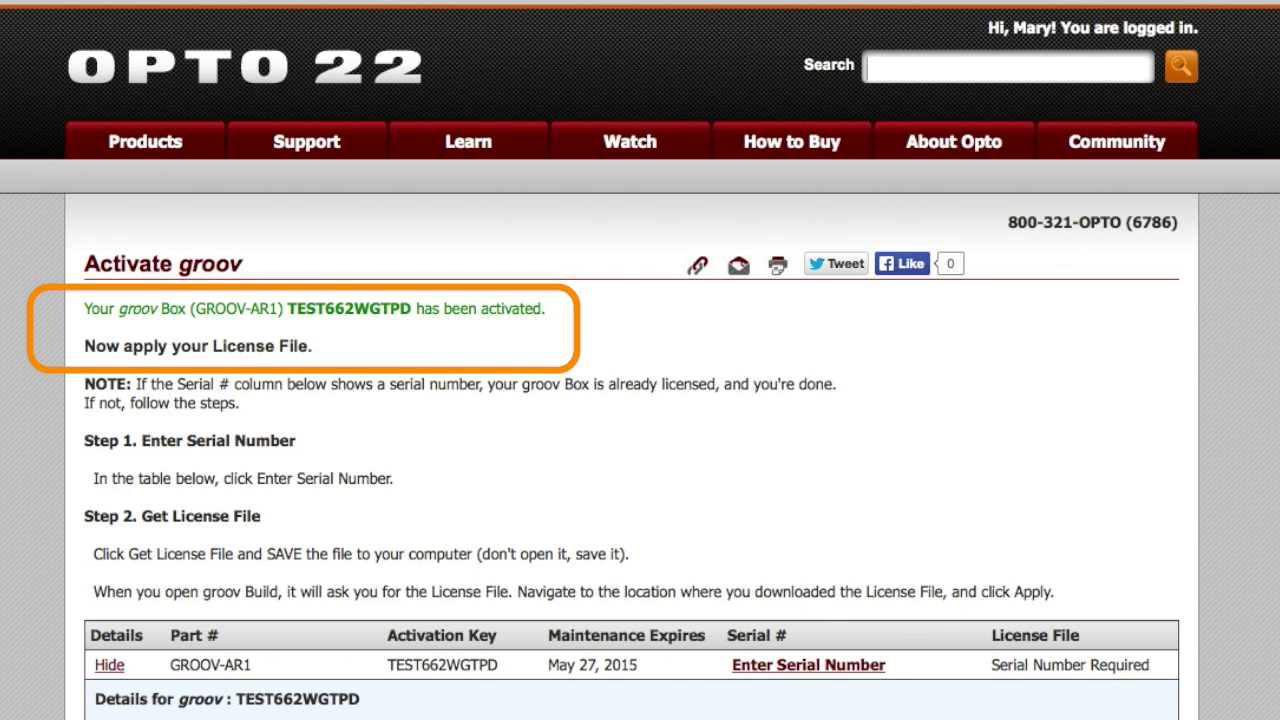
- Register the box's serial number, entered twice for verification, and save its license file
click(763, 668)
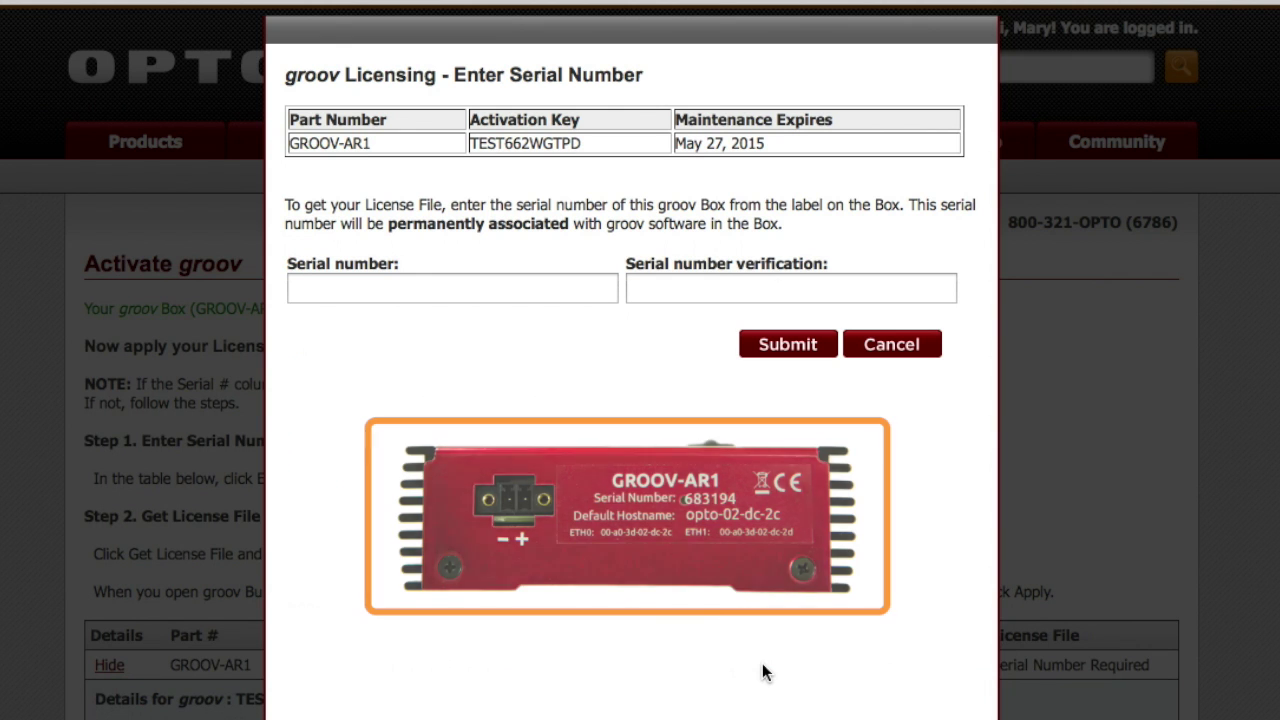
click(511, 291)
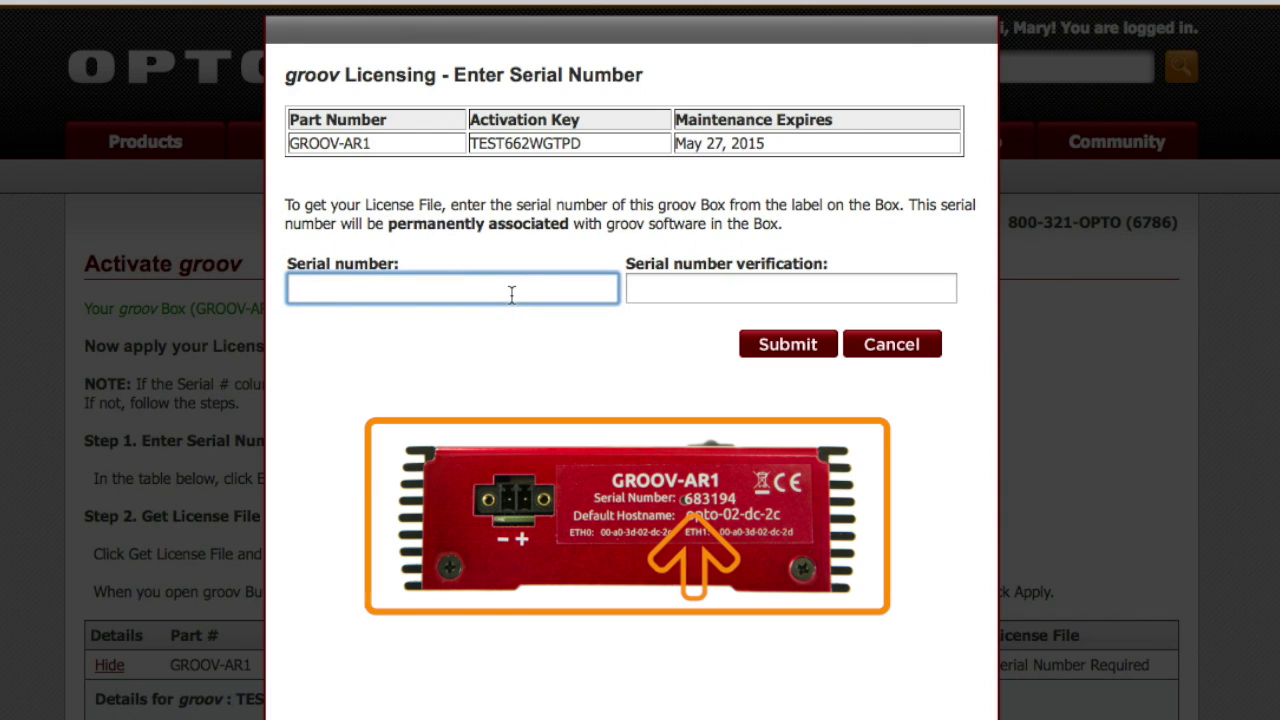
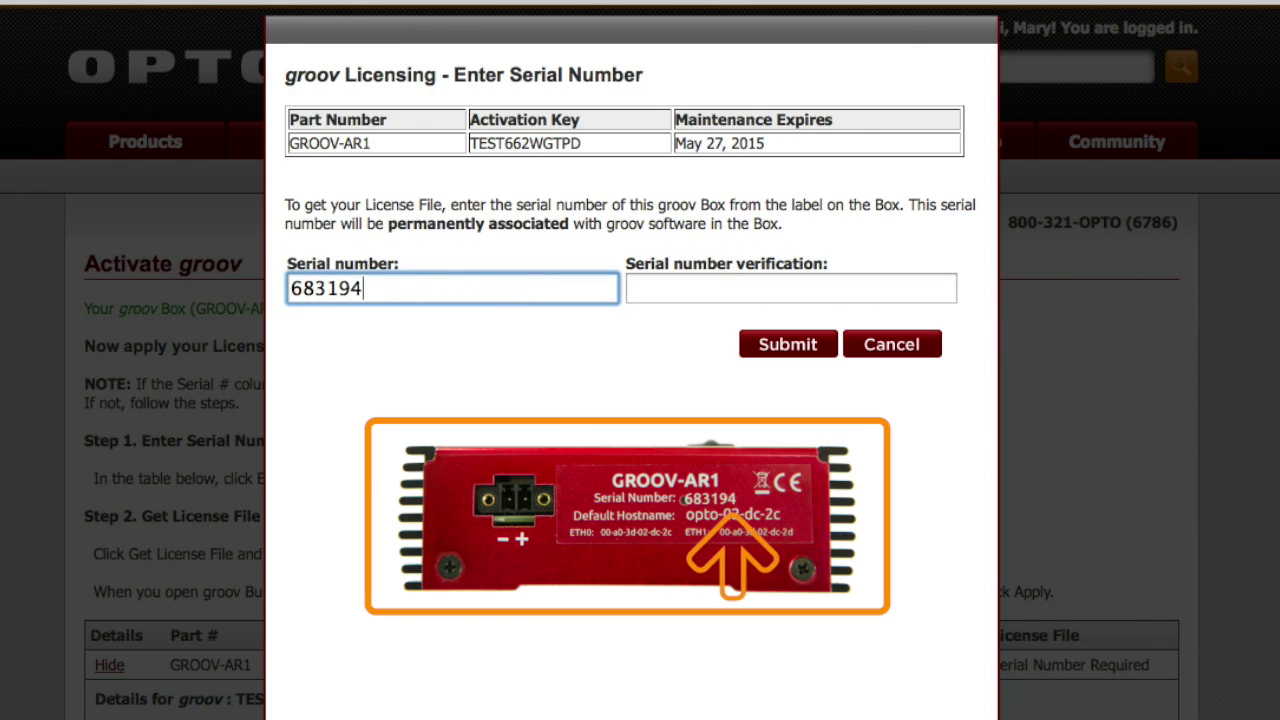
click(660, 294)
text(683)
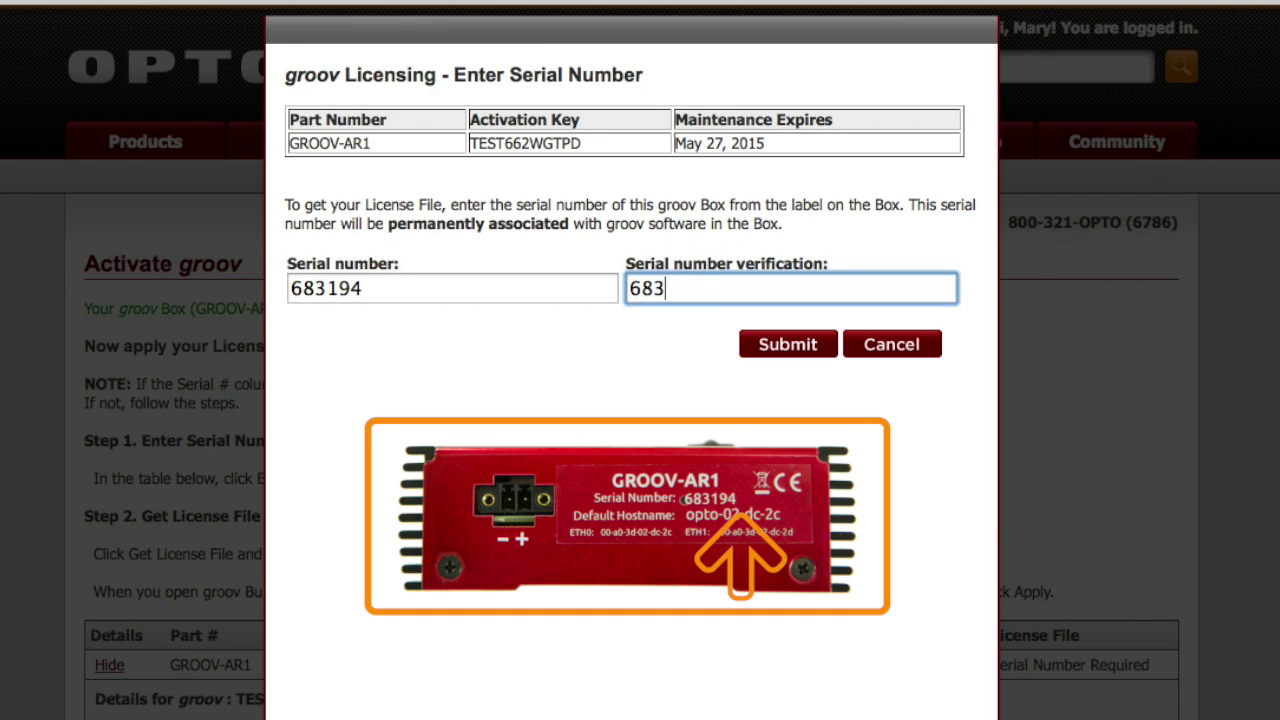
text(194)
click(776, 354)
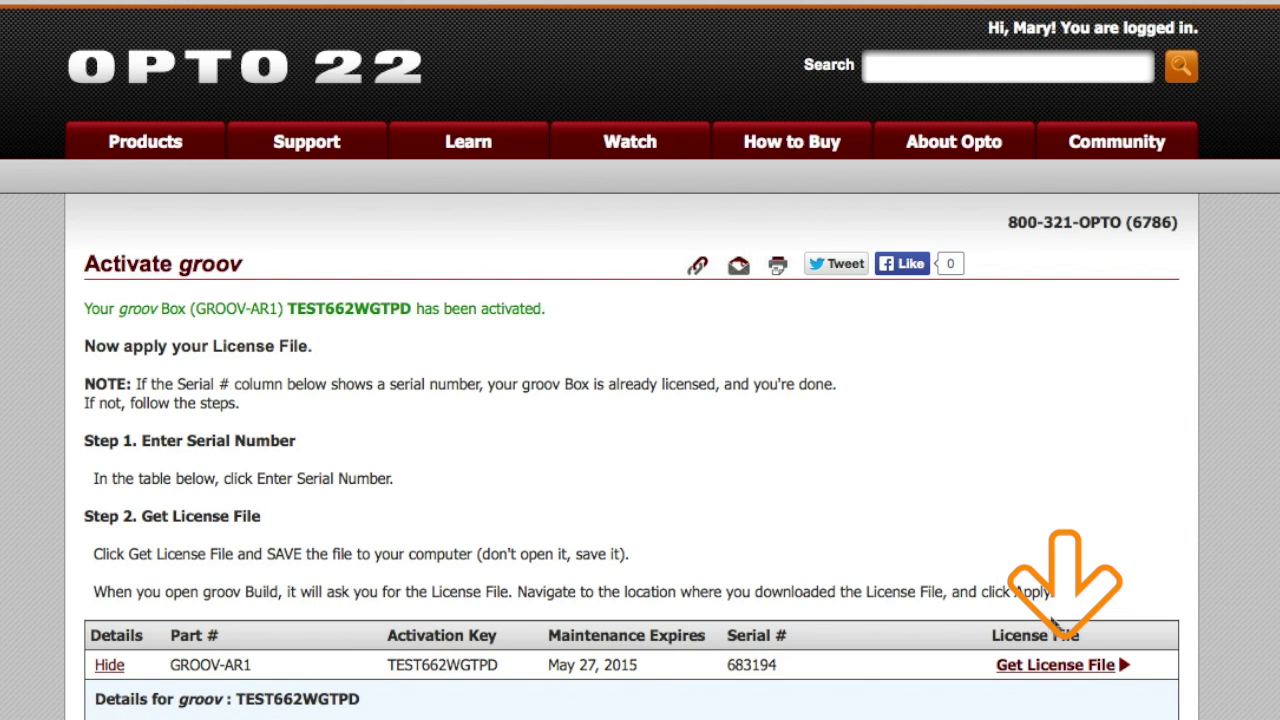
click(1052, 668)
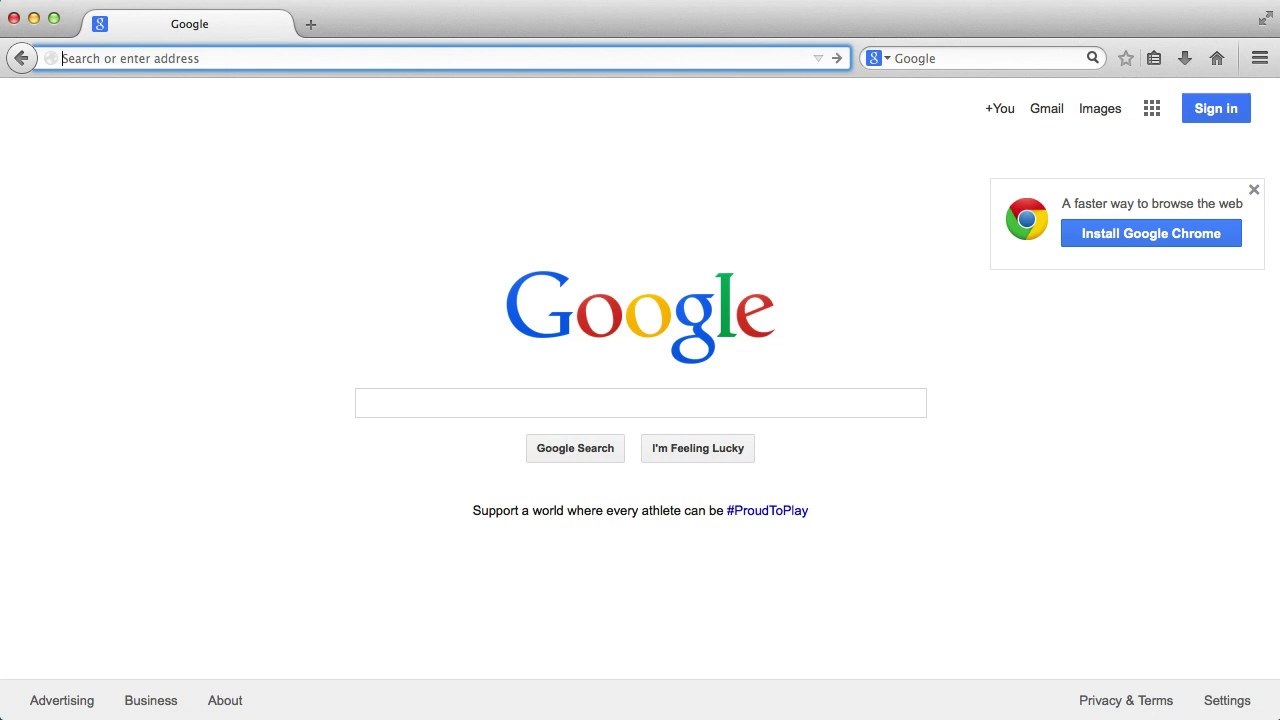
text(https)
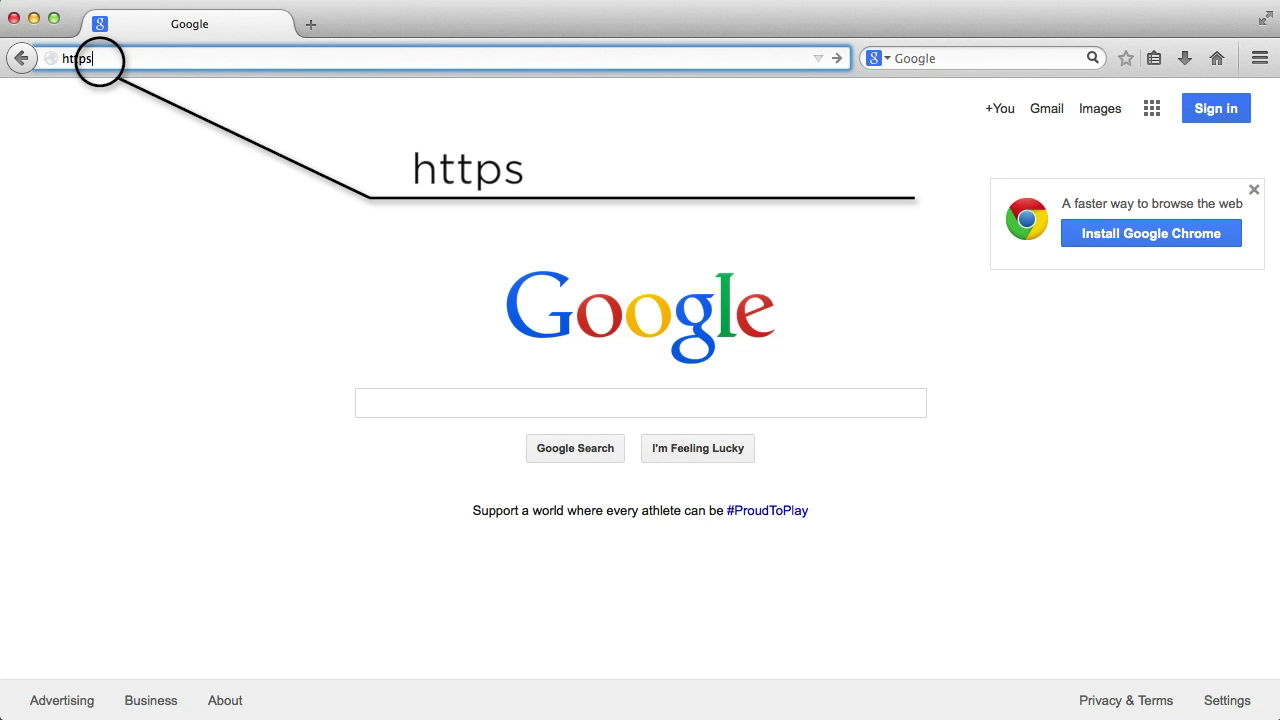
text(://)
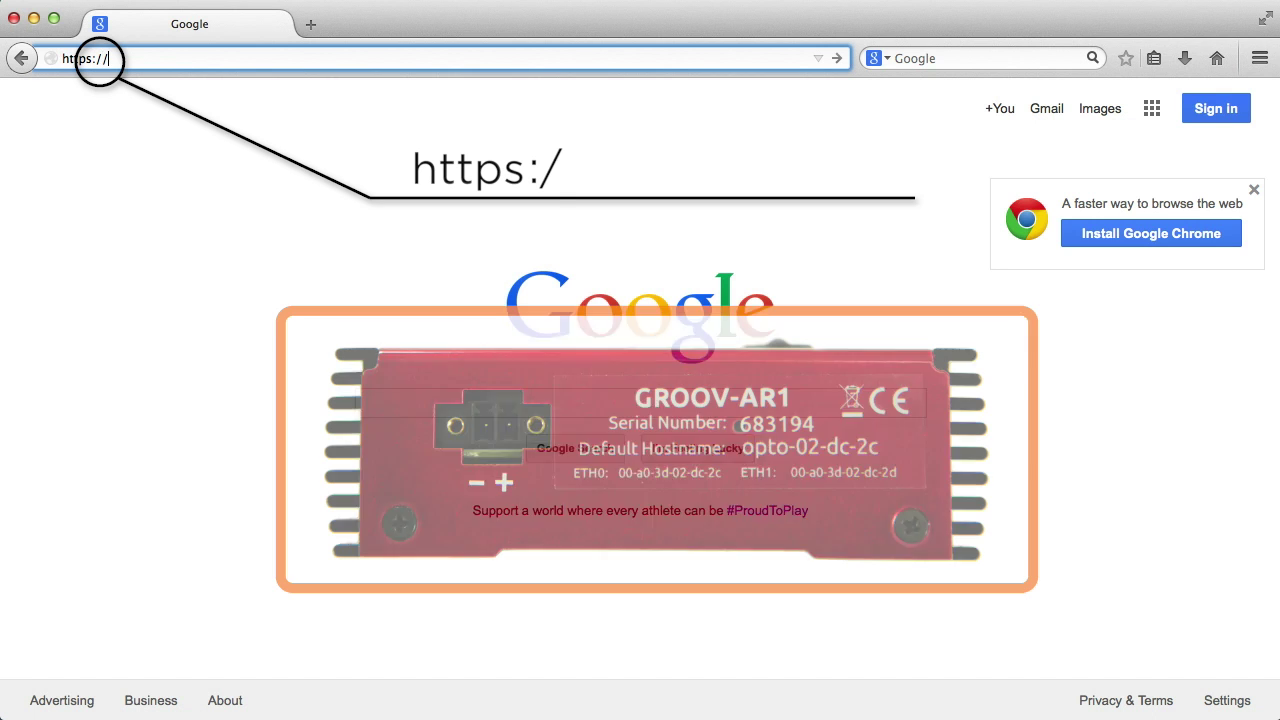
text(opto)
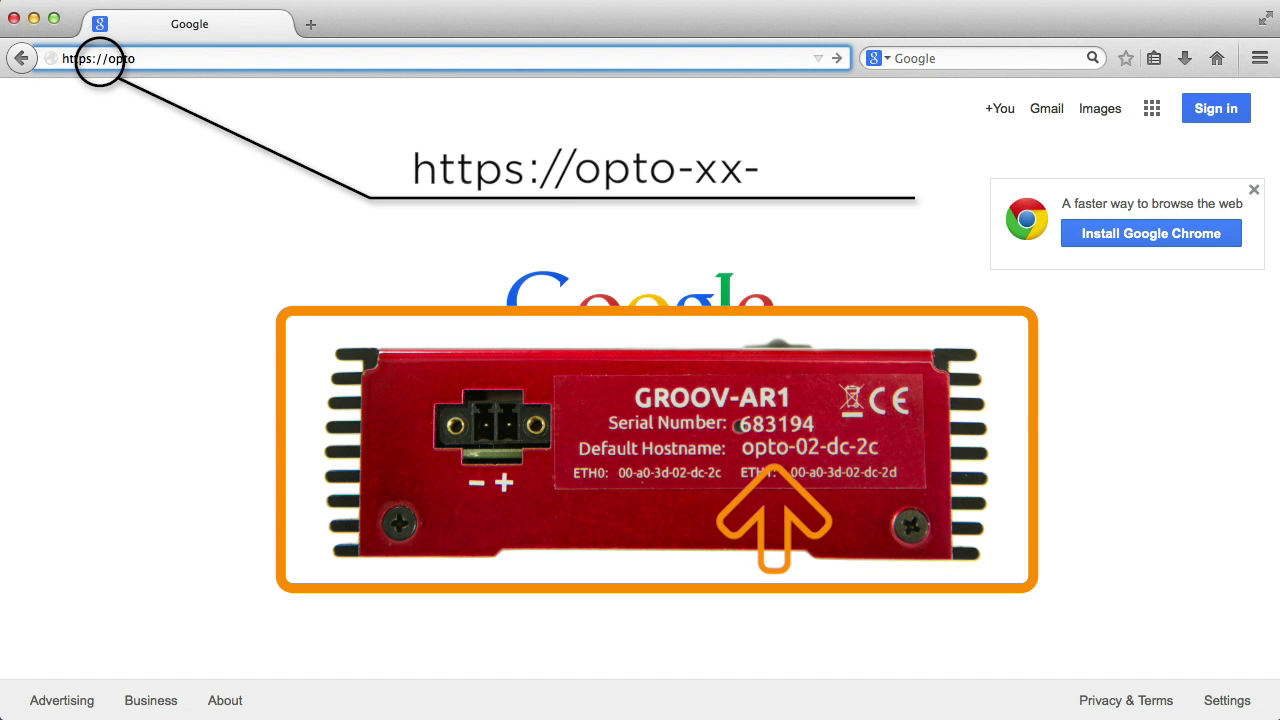
text(-02-d)
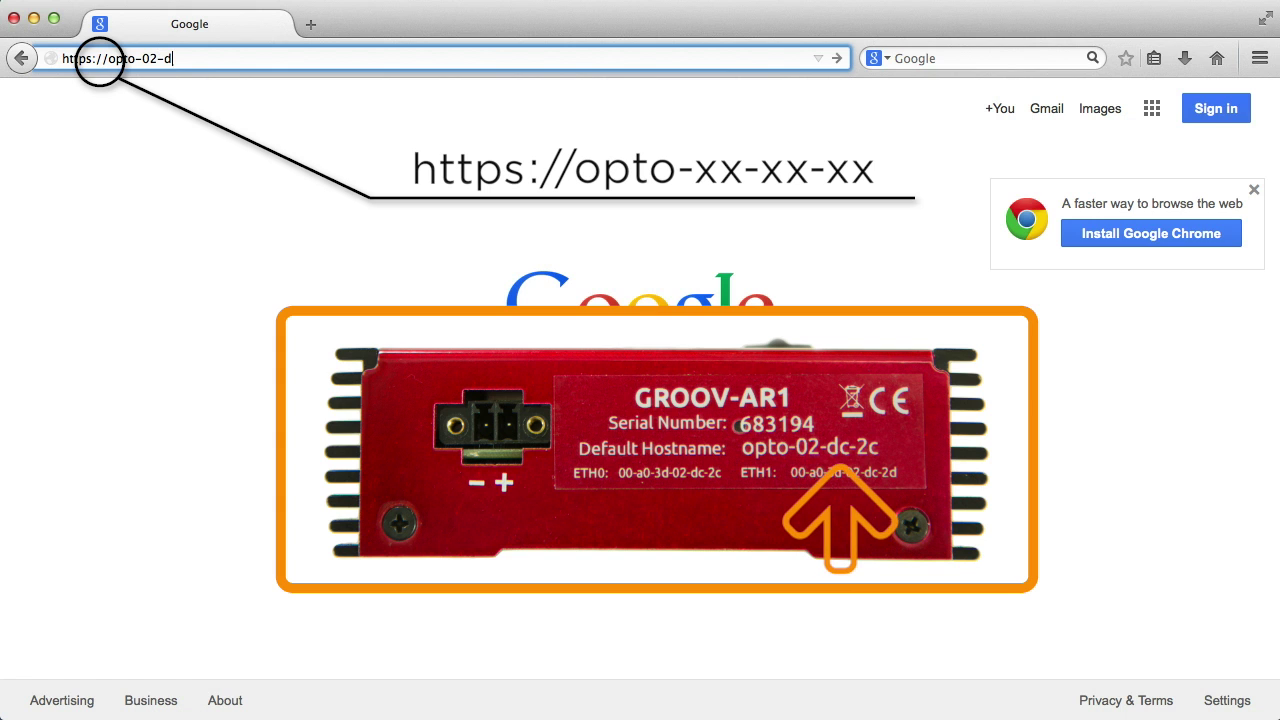
text(c-2c)
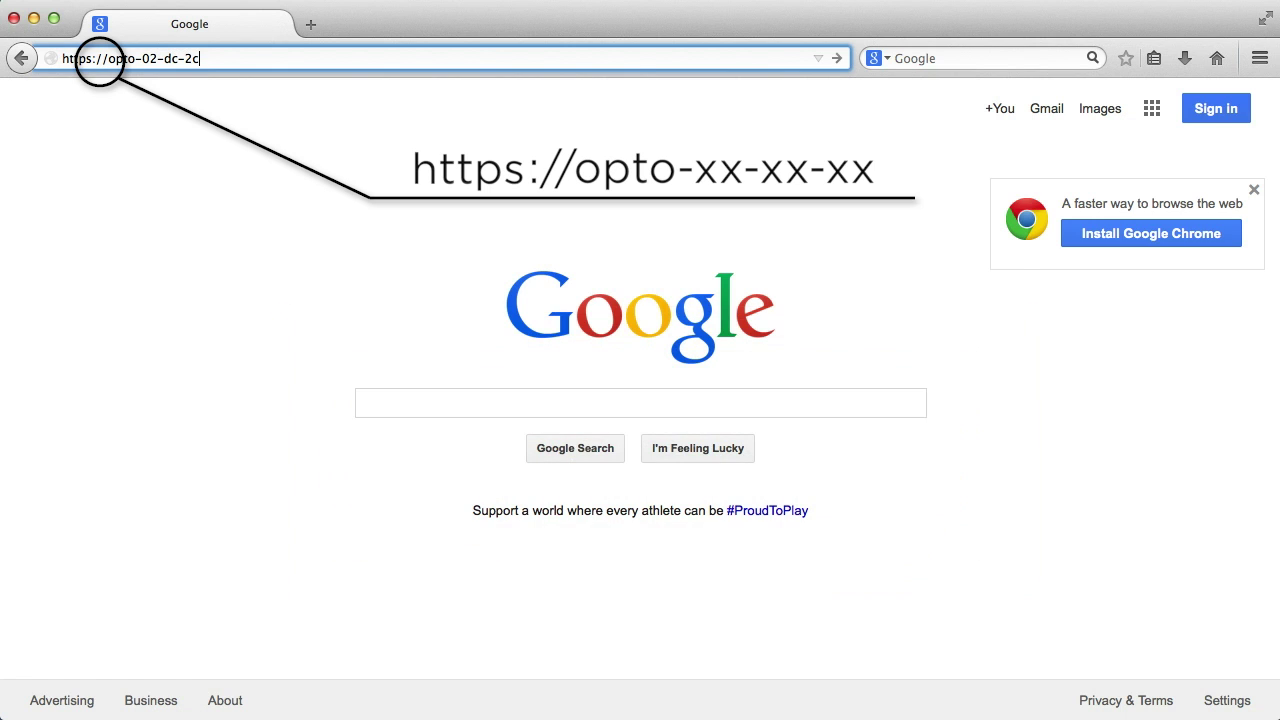
key(Return)
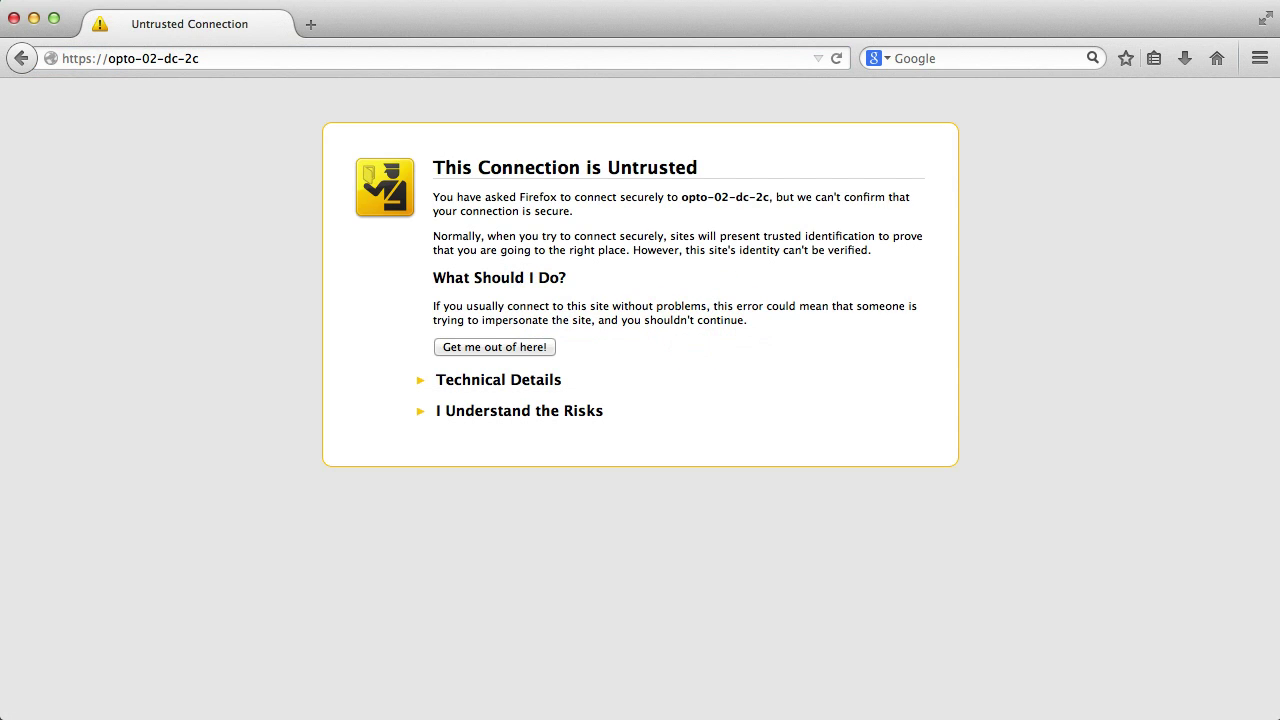
click(528, 413)
click(499, 534)
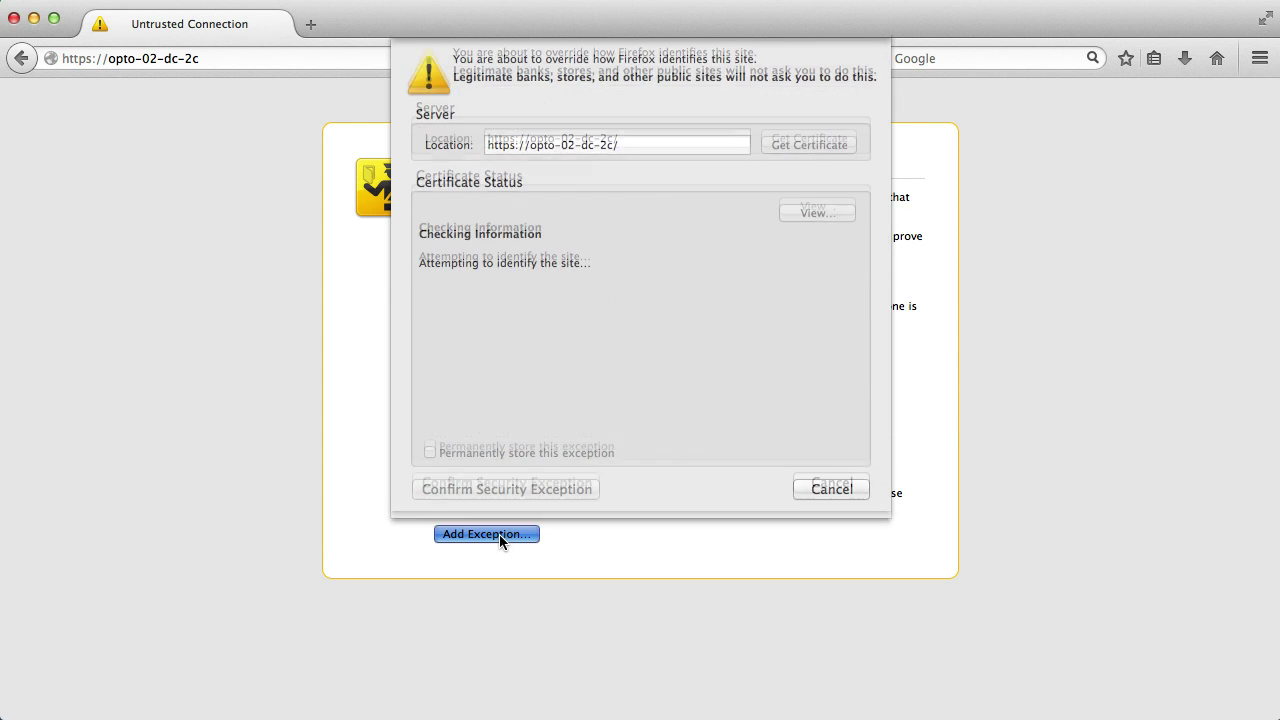
click(522, 490)
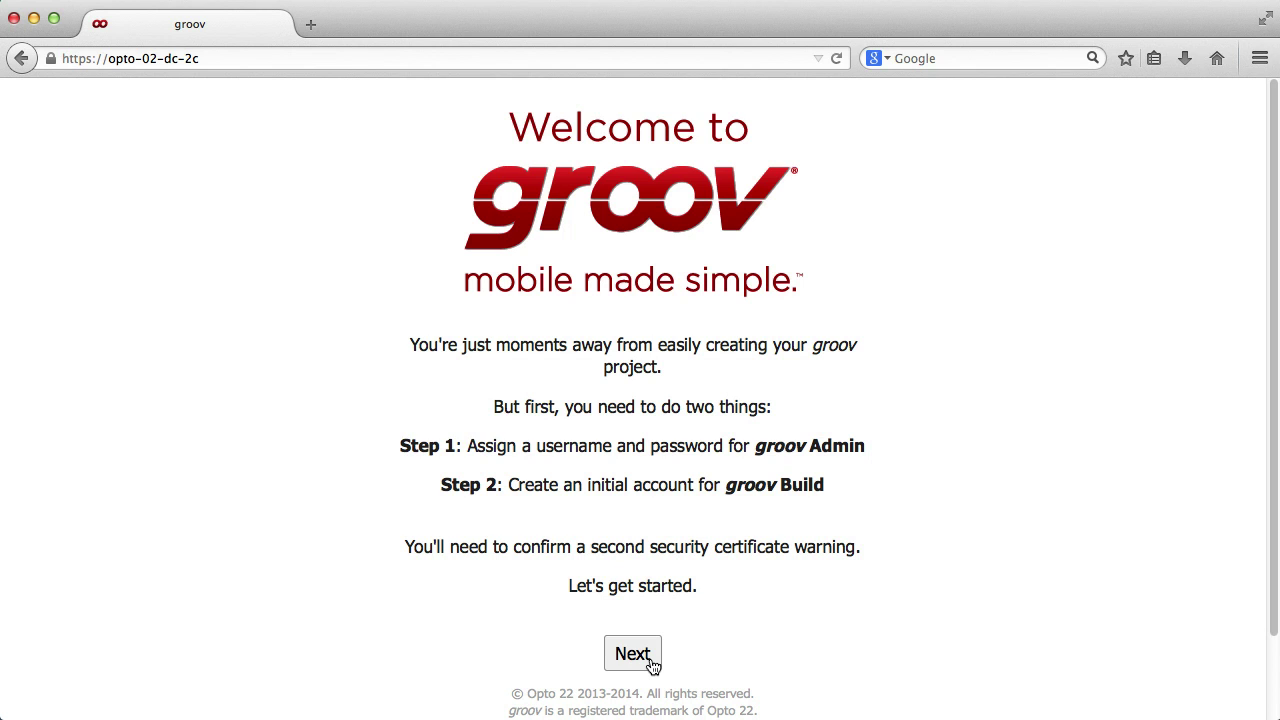
- Continue past the Welcome to groov setup page
click(632, 654)
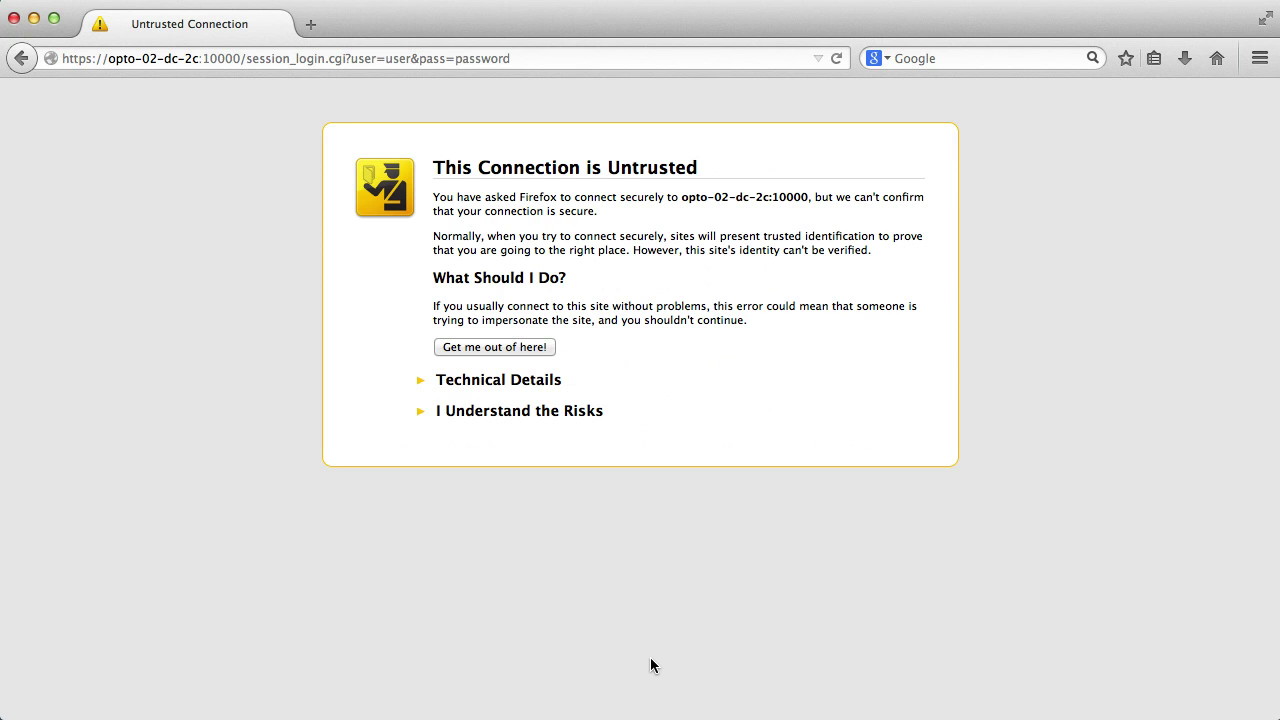
- Confirm the security exception for opto-02-dc-2c:10000
click(513, 413)
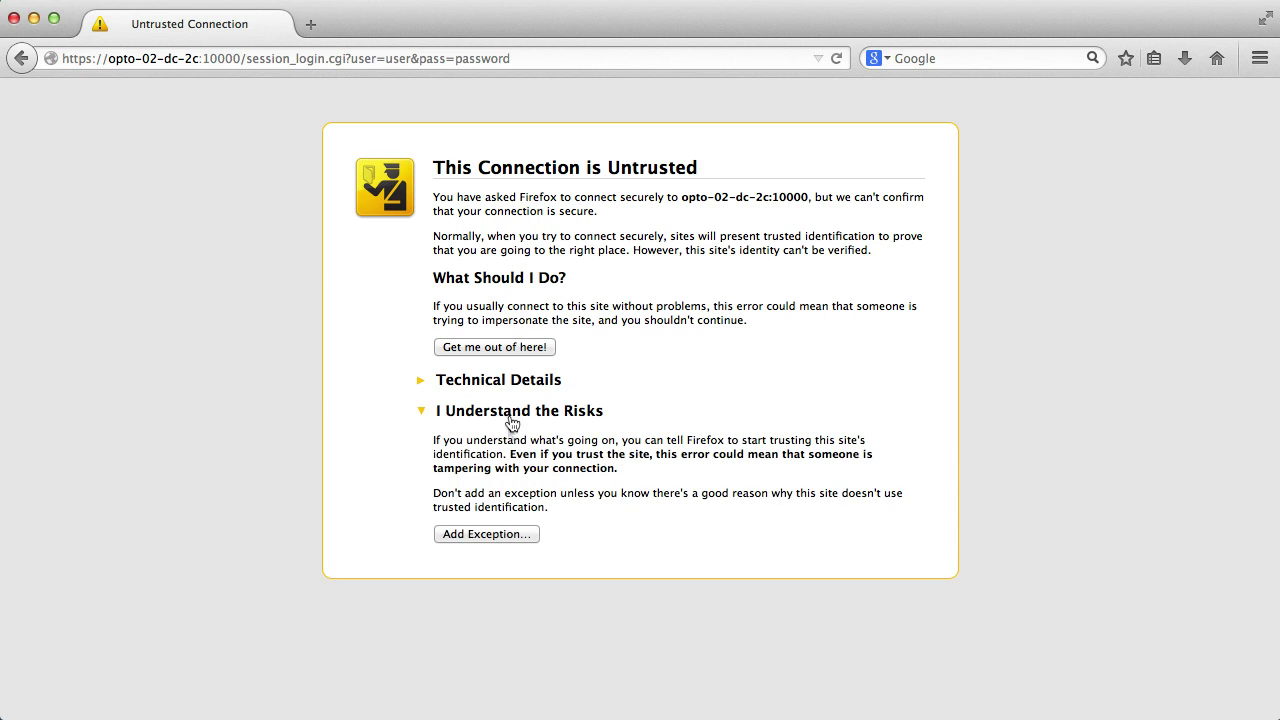
click(497, 536)
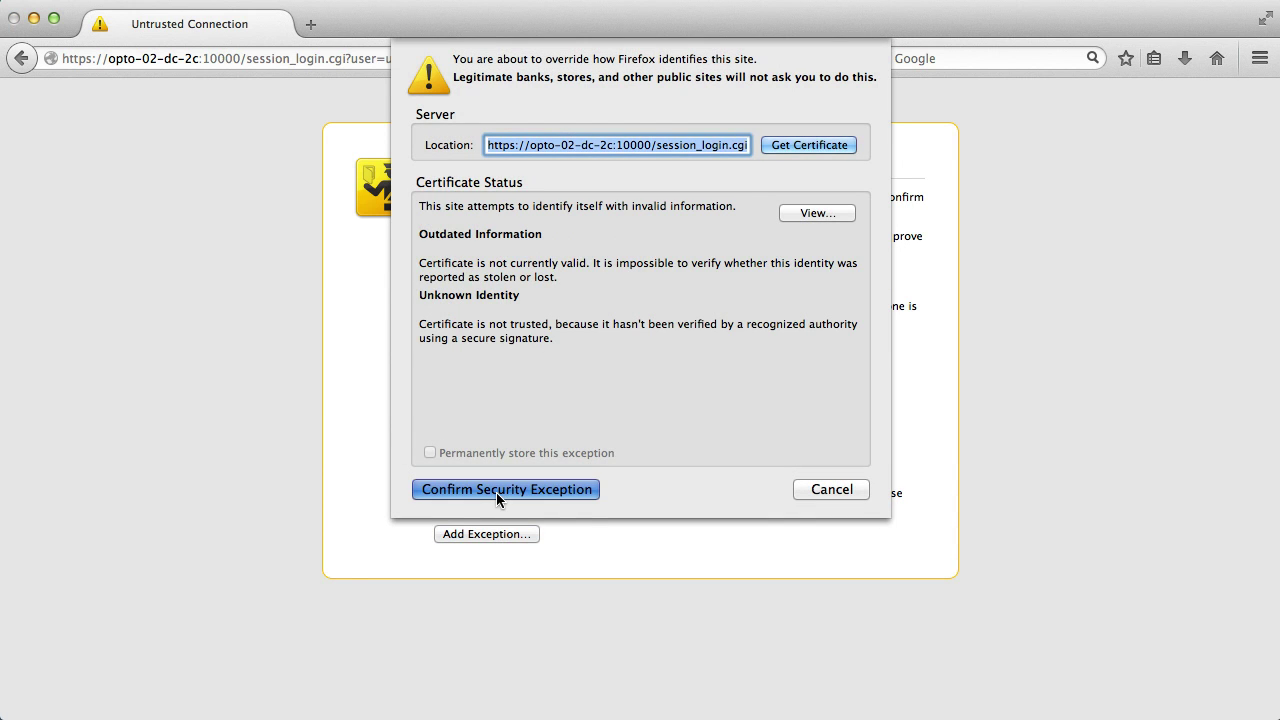
click(497, 489)
click(644, 425)
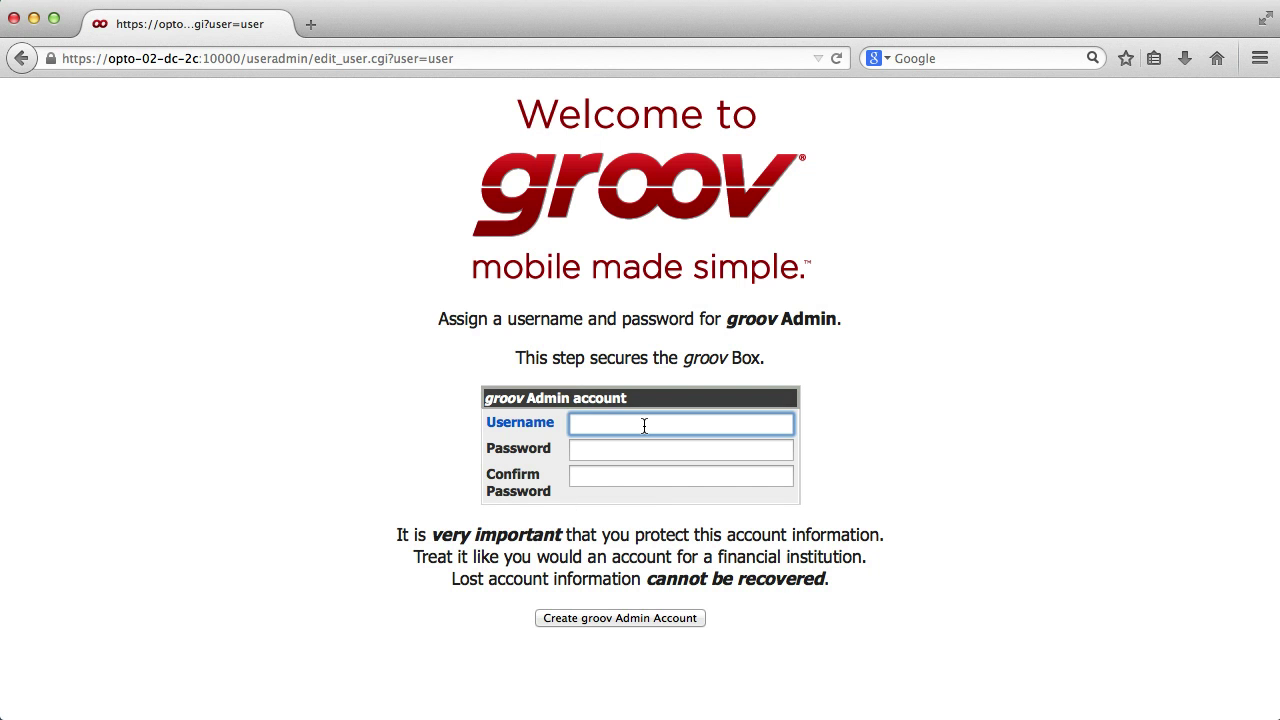
text(opto)
key(Tab)
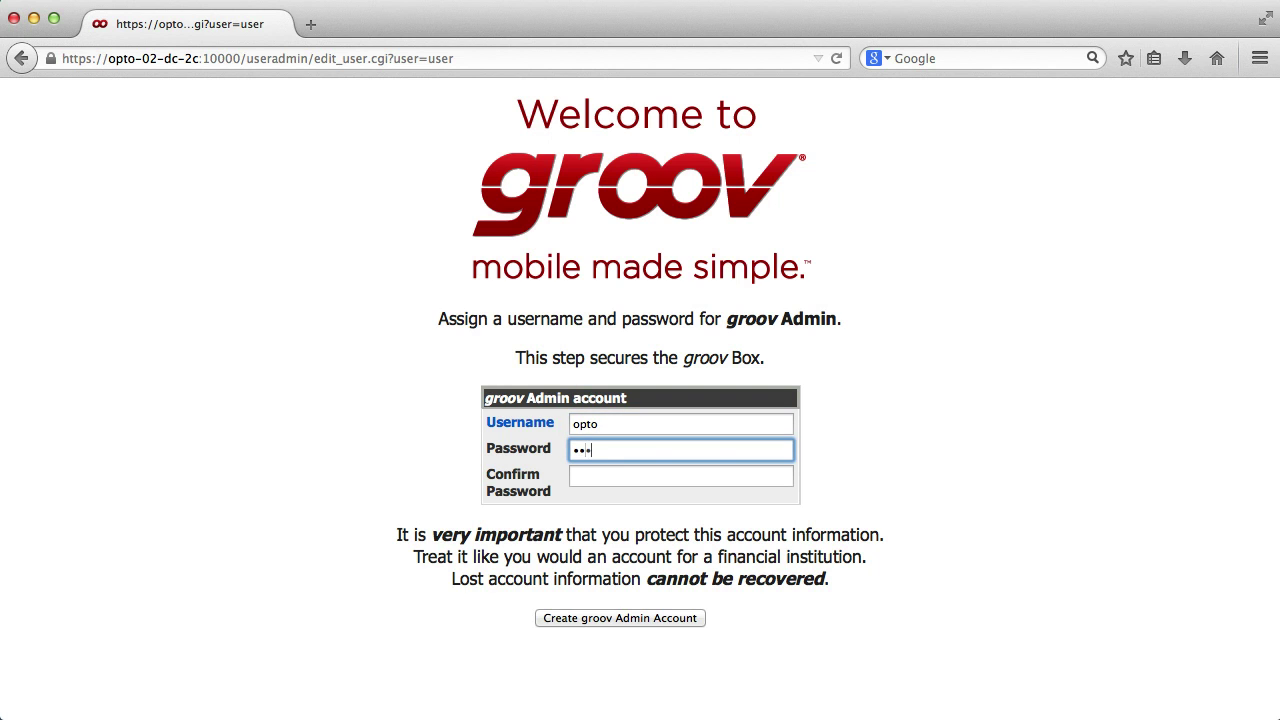
key(Tab)
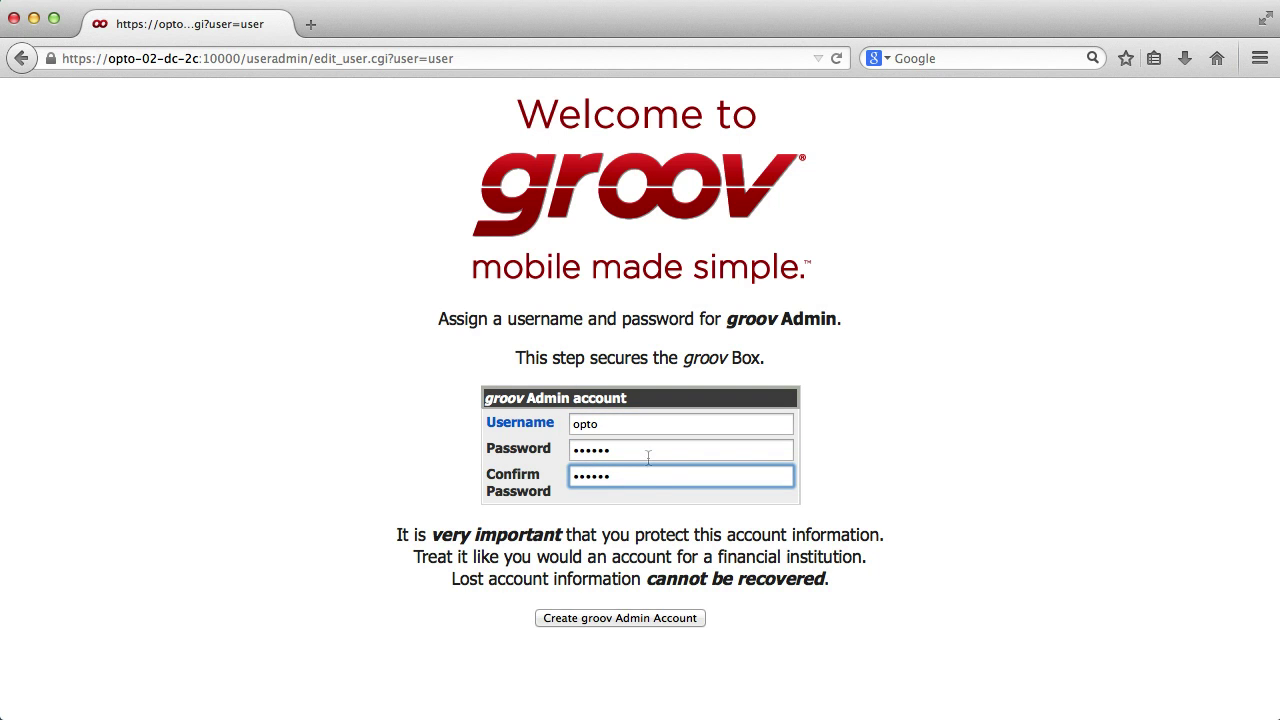
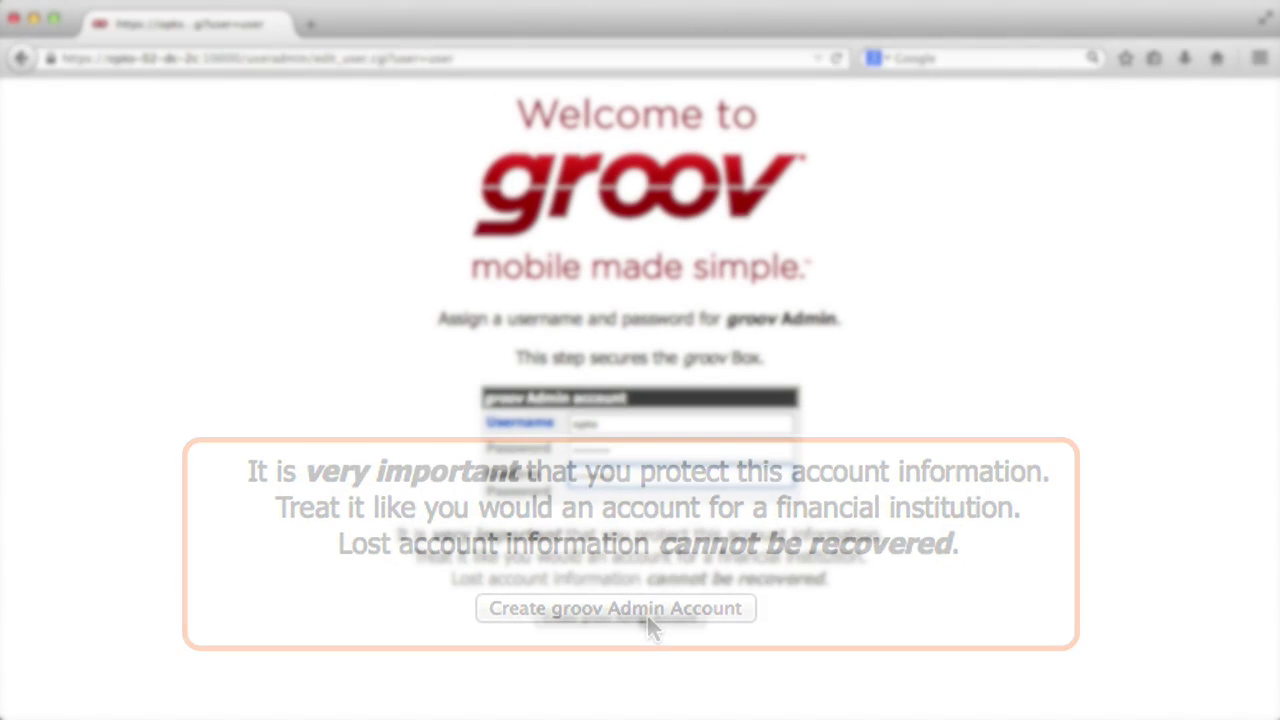
click(637, 617)
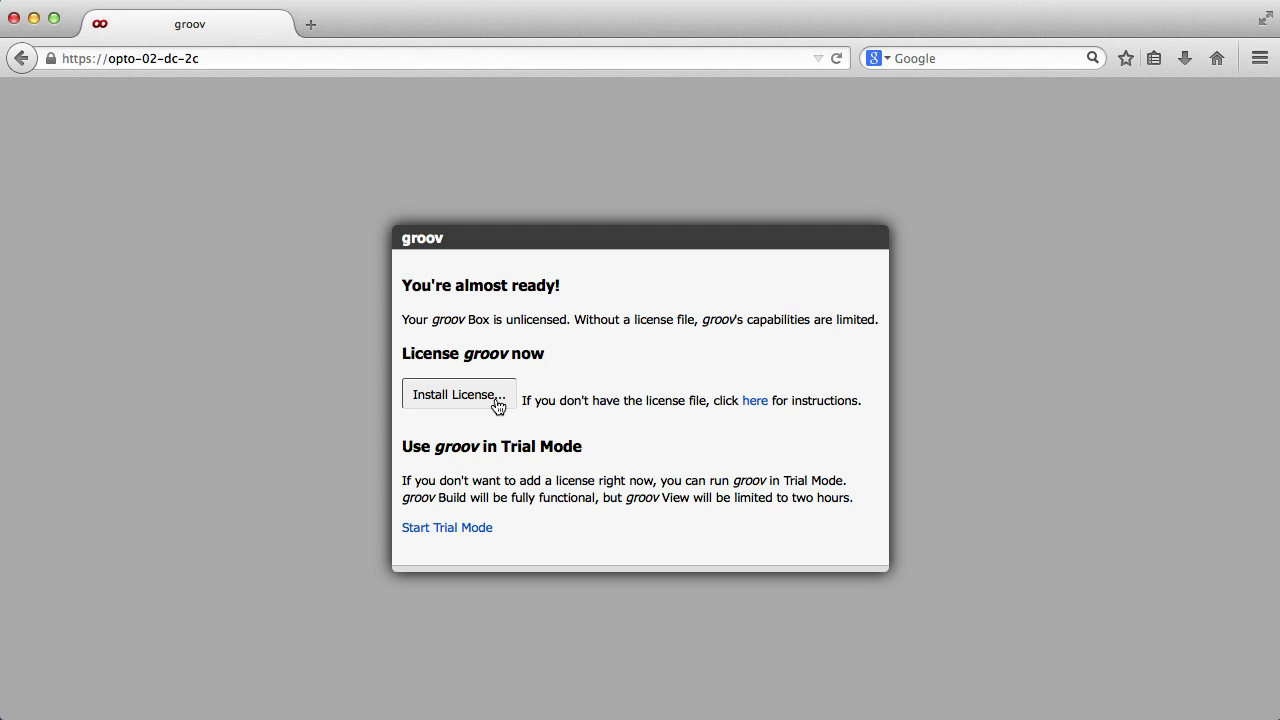
- Install the .license file from the Desktop
click(497, 404)
click(734, 235)
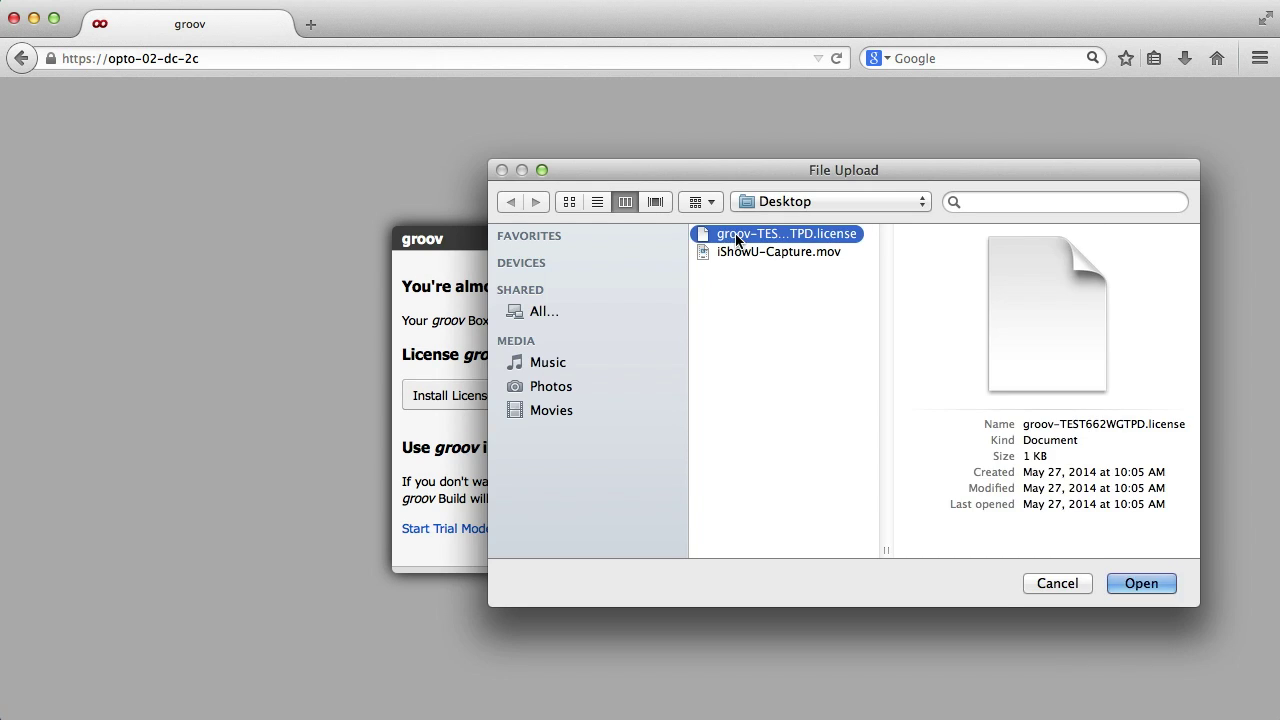
click(1160, 586)
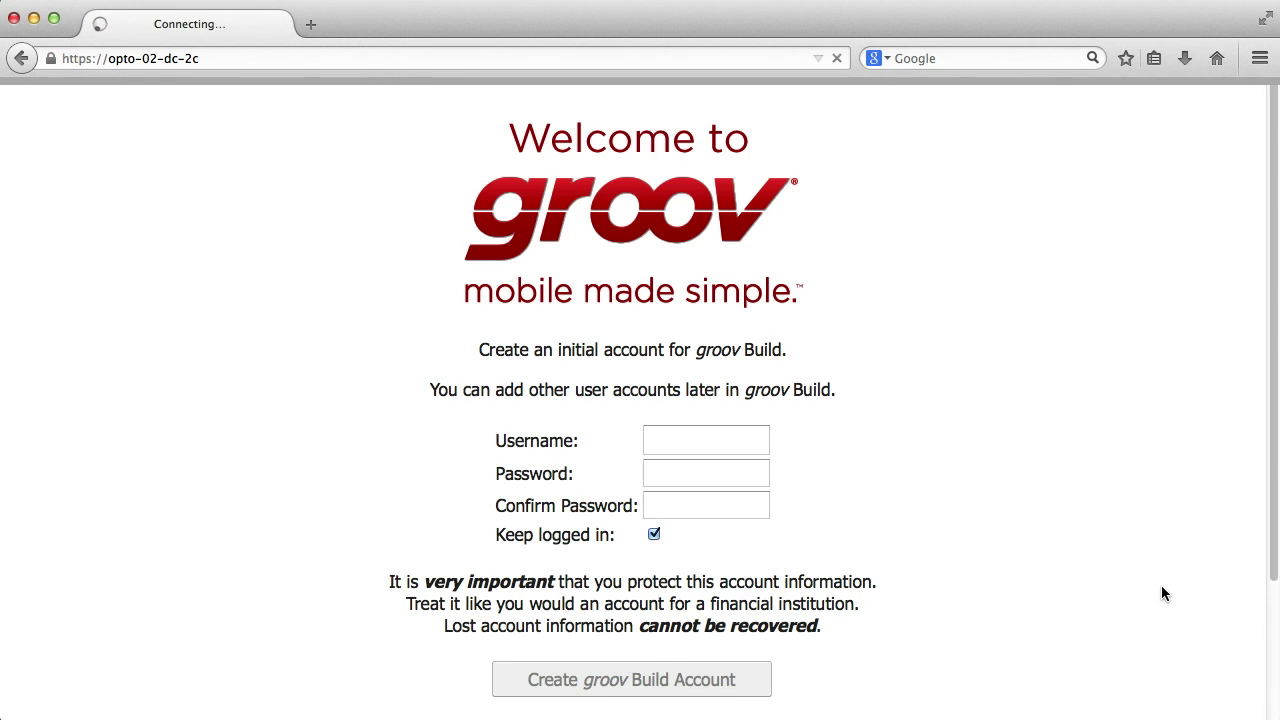
- Create the groov Build account with username 'opto', keeping Keep logged in checked
click(715, 441)
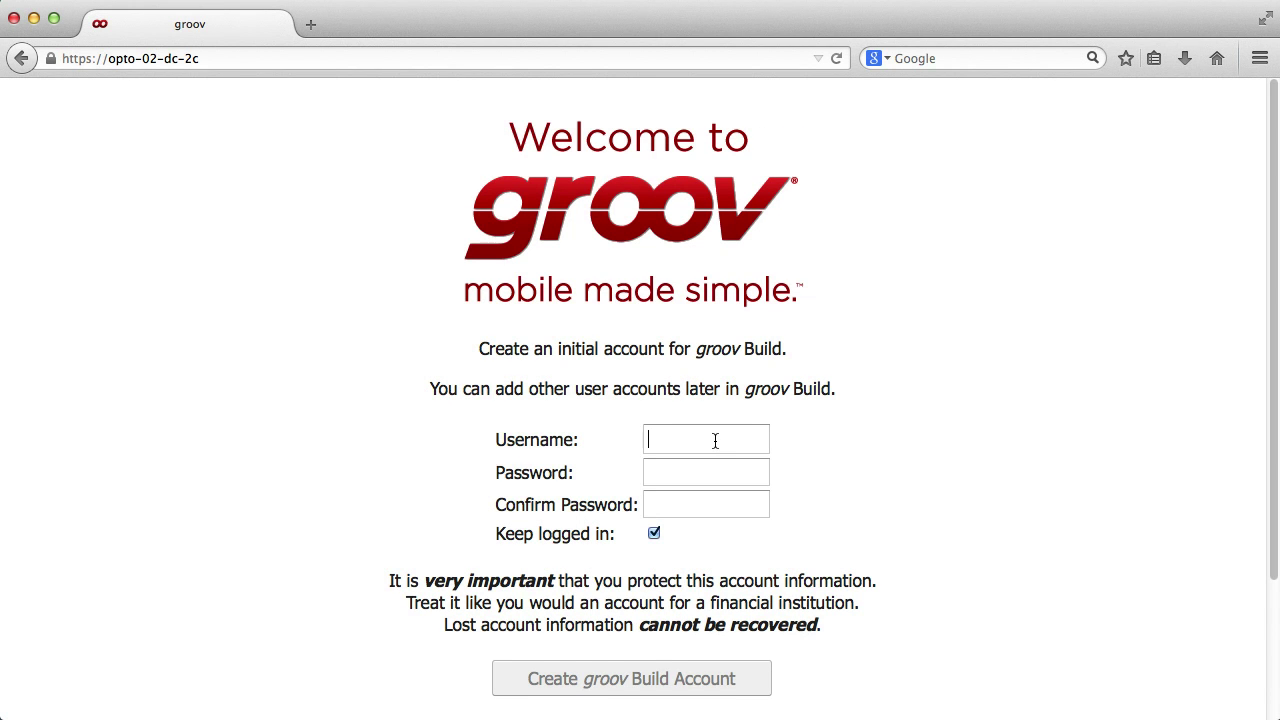
text(opto)
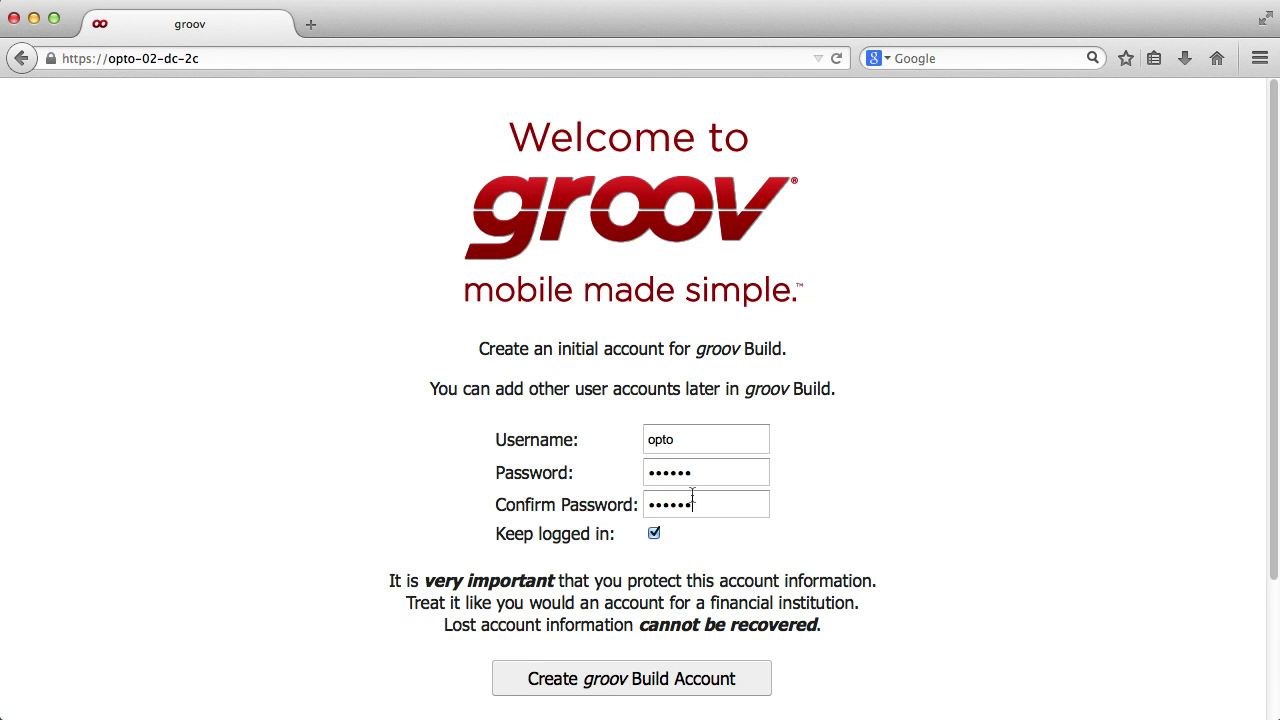
click(691, 665)
- Enter the empty groov Build editor and bring up the Configure menu
click(651, 486)
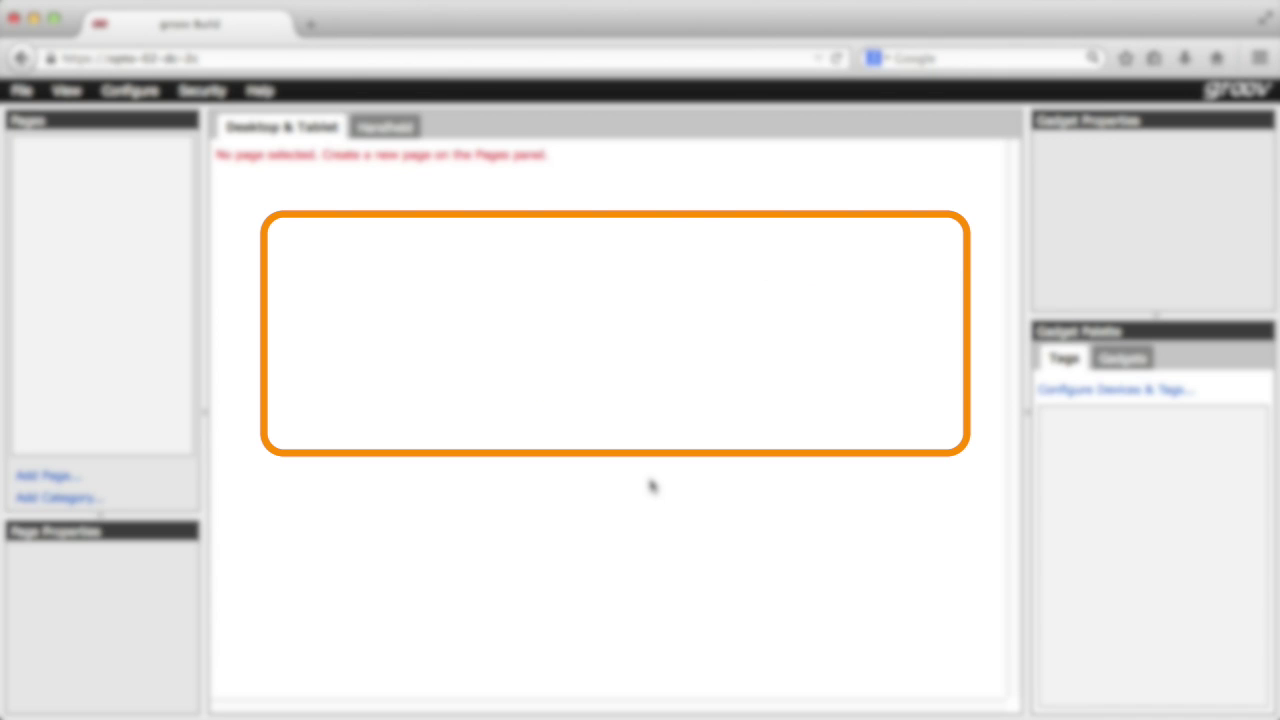
click(130, 94)
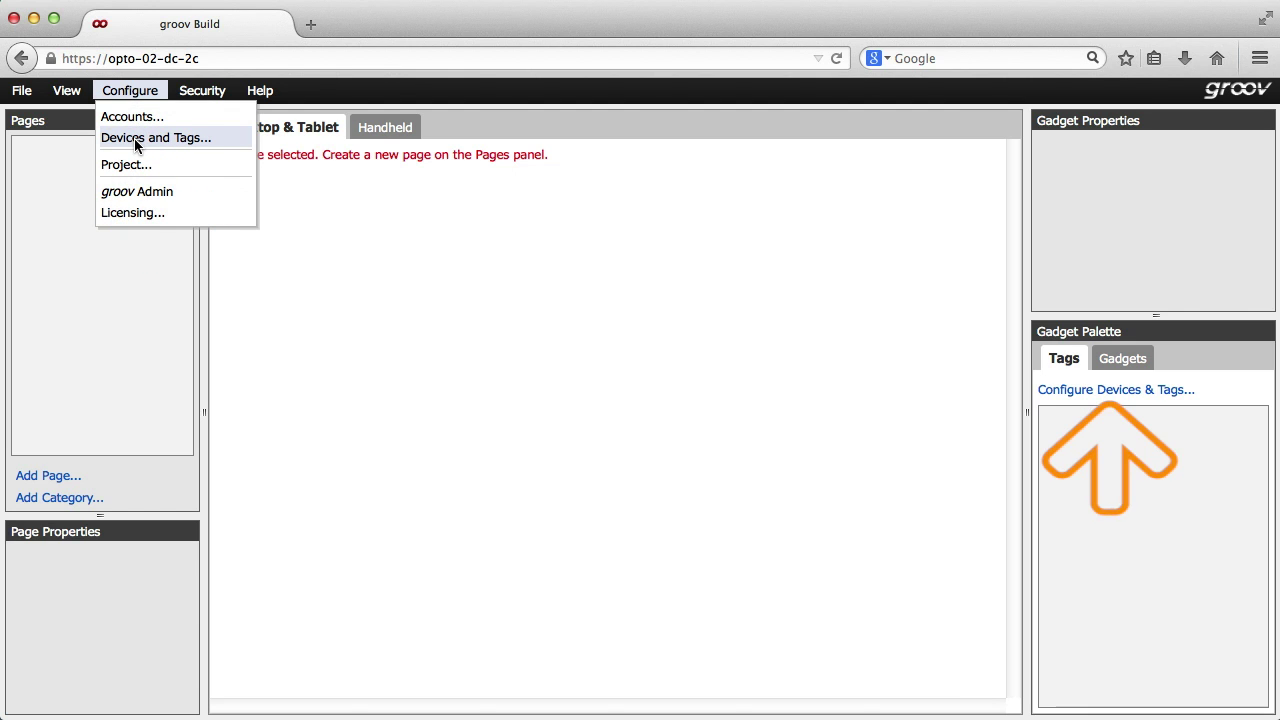
- Add an OPC UA server named 'OPC UA Server' at 10.192.0.210:49320
click(136, 145)
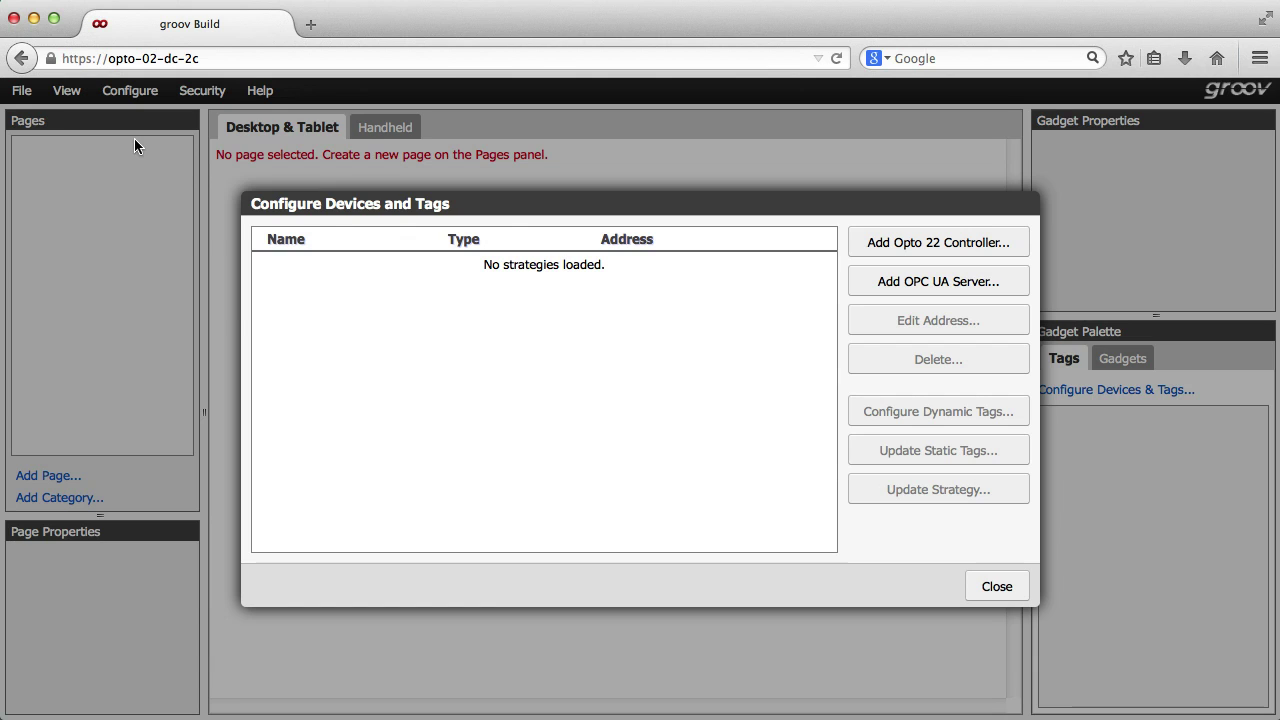
click(896, 285)
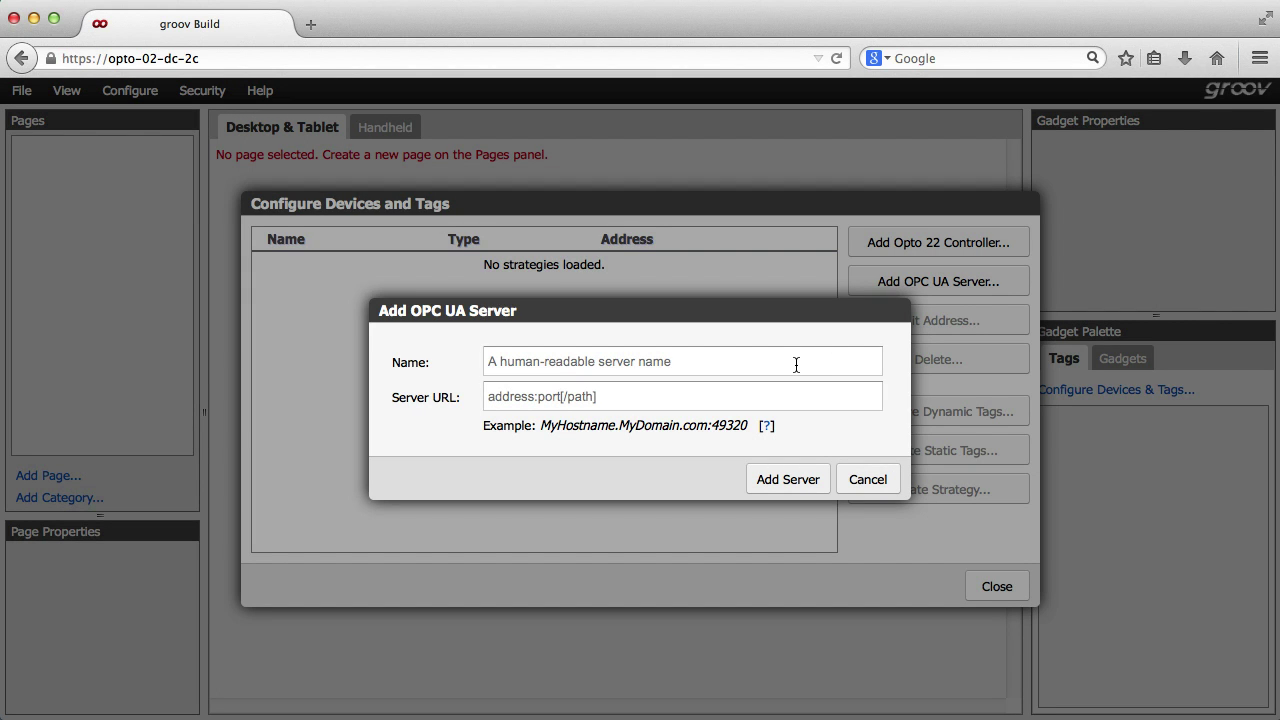
text(OPC )
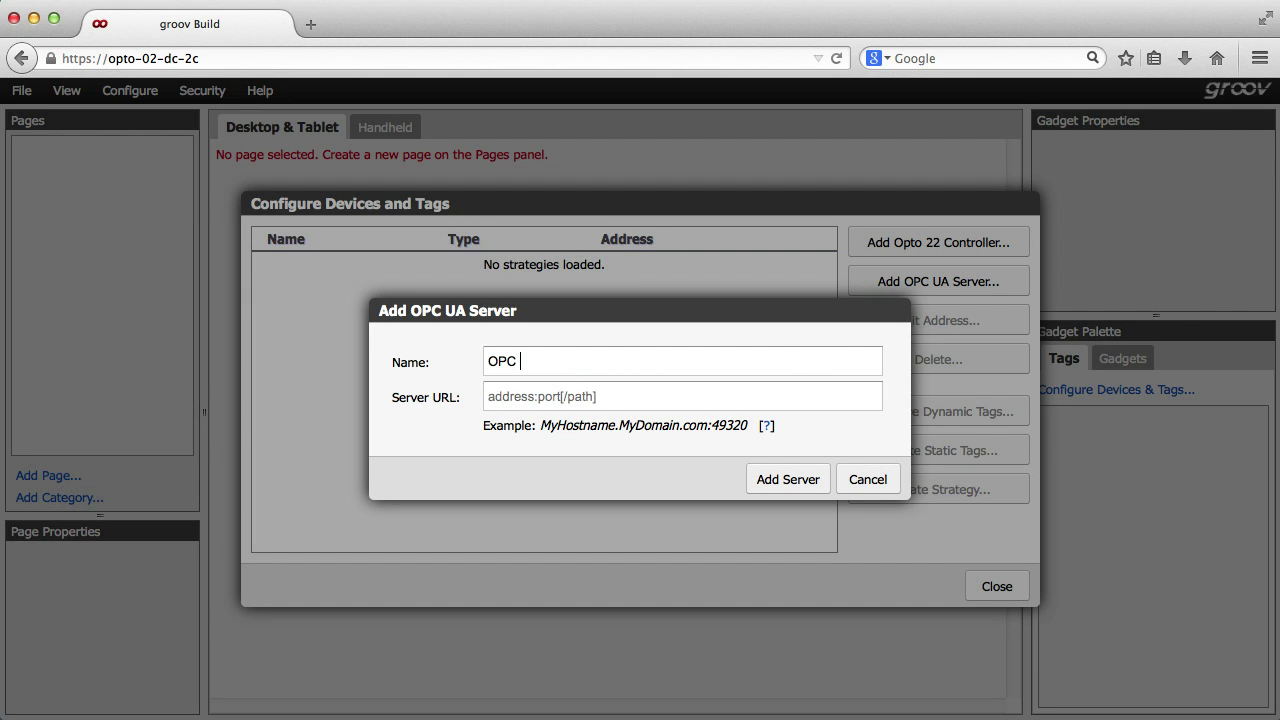
text(UA Server)
key(Tab)
text(10)
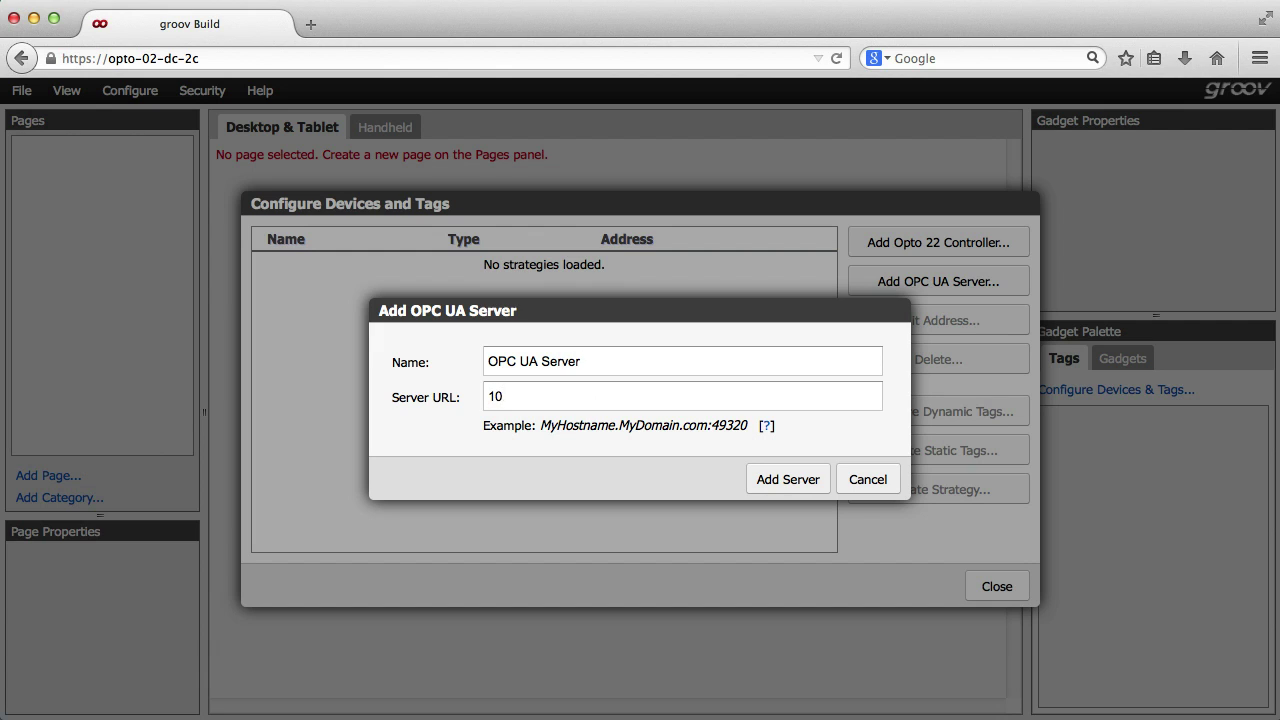
text(.192.0.210:49320)
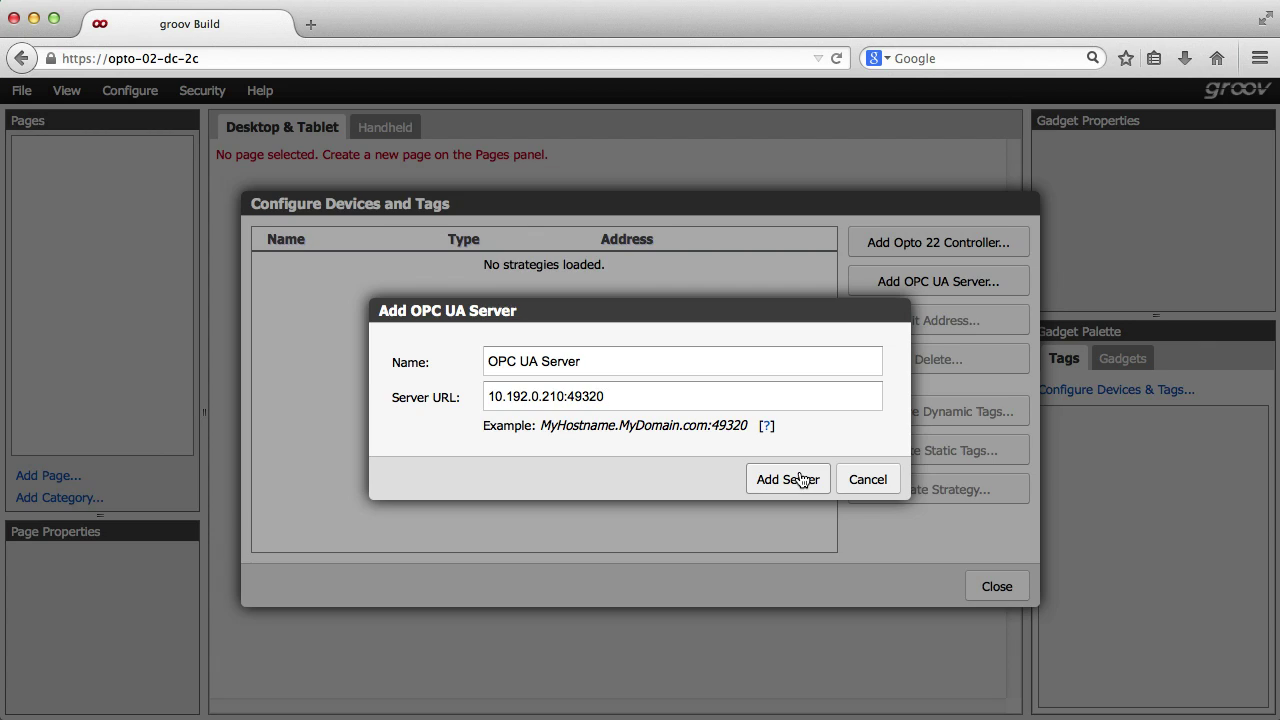
click(804, 480)
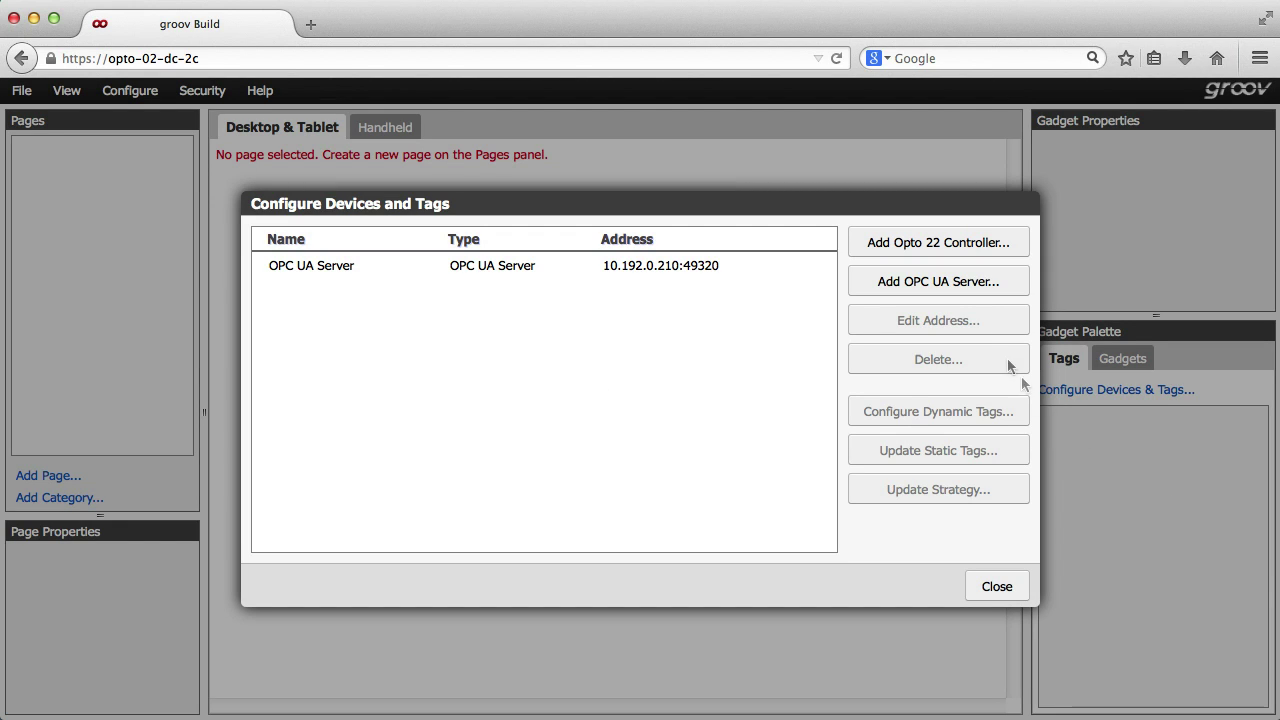
click(891, 245)
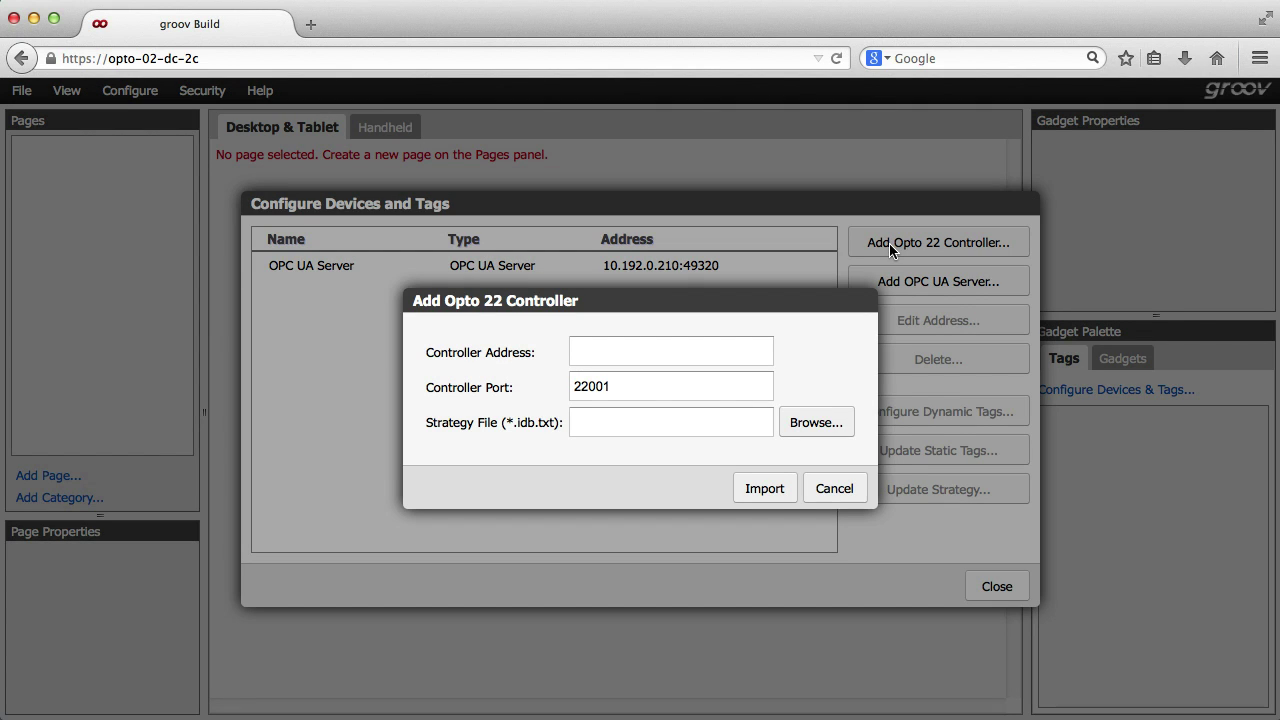
click(716, 354)
text(10.192.57.39)
click(828, 429)
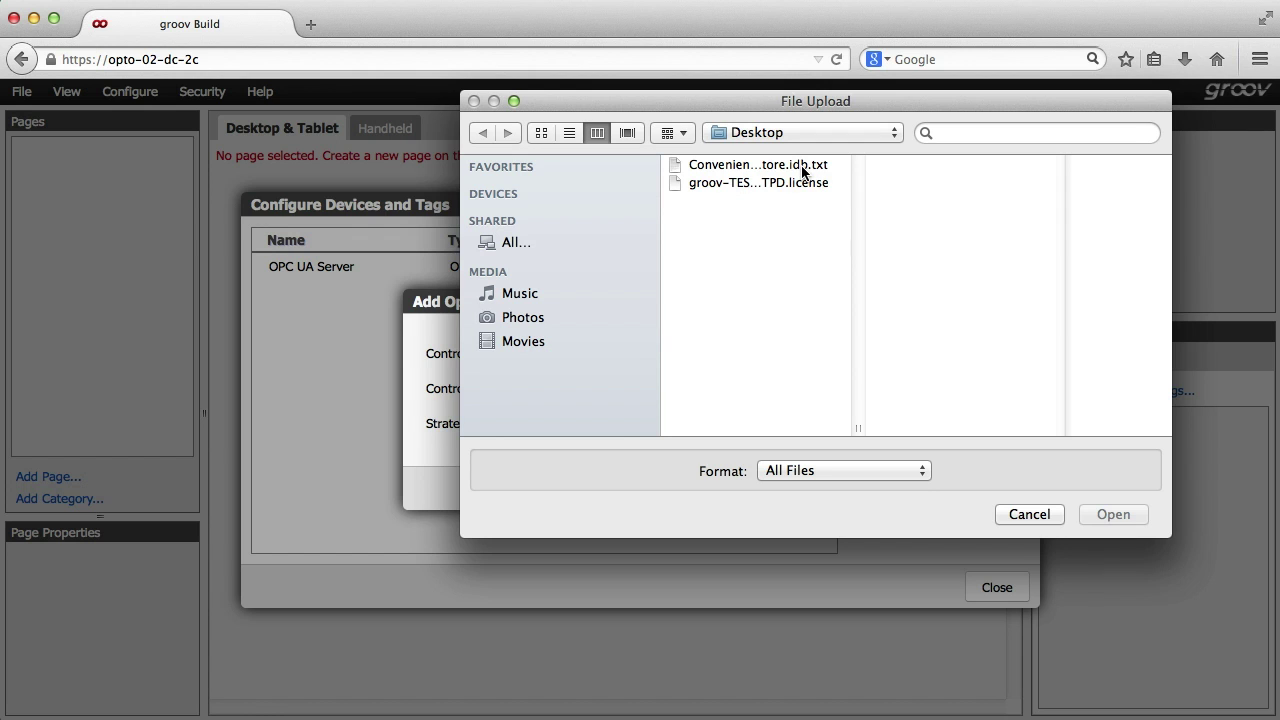
click(803, 172)
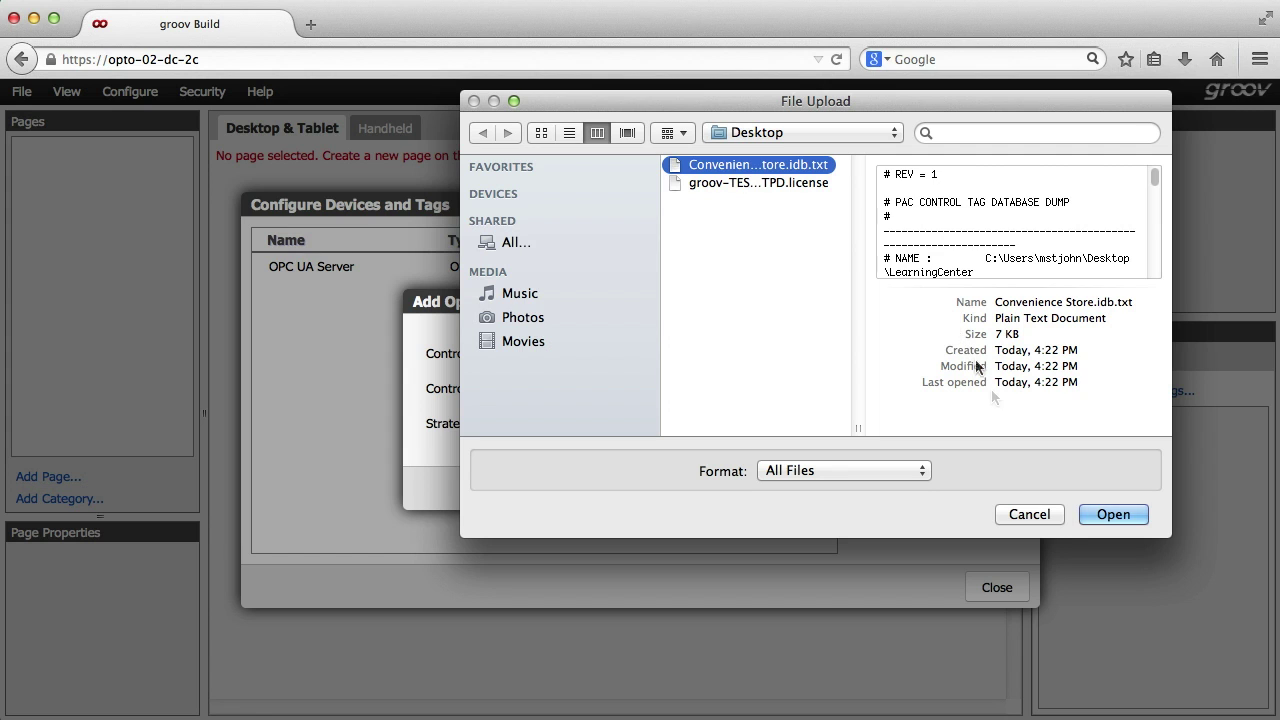
click(1113, 514)
click(766, 489)
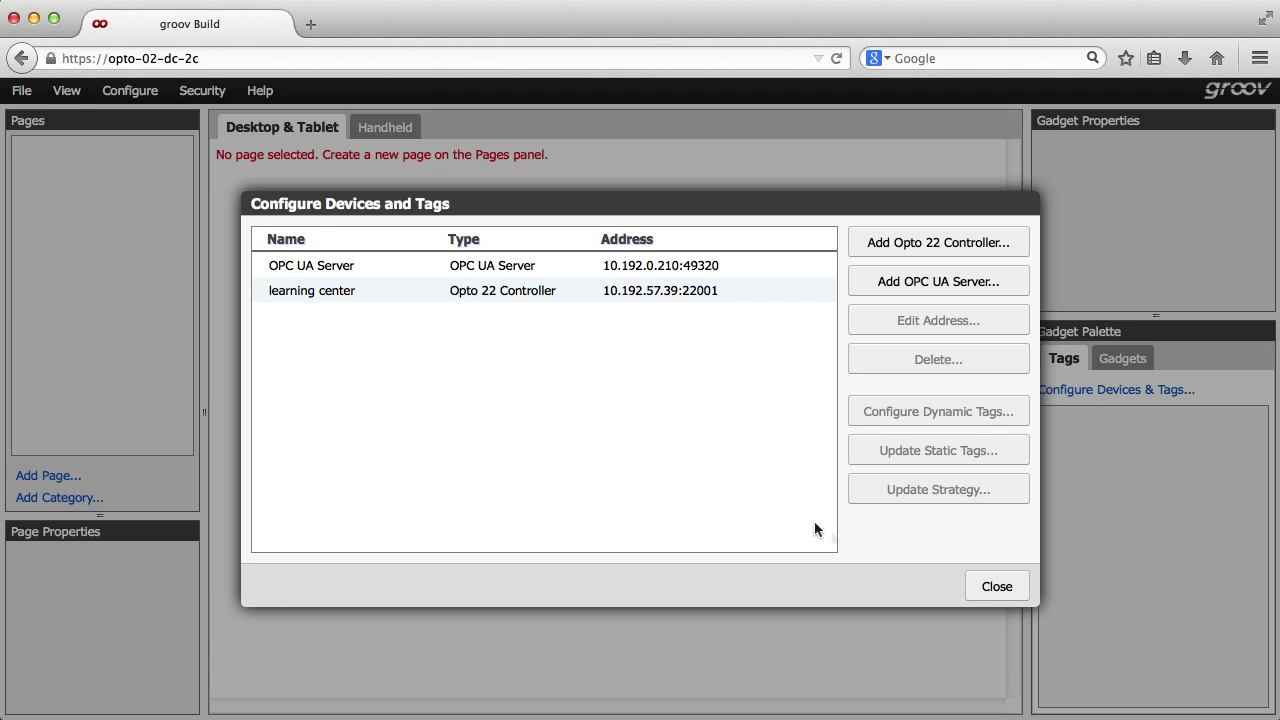
click(983, 590)
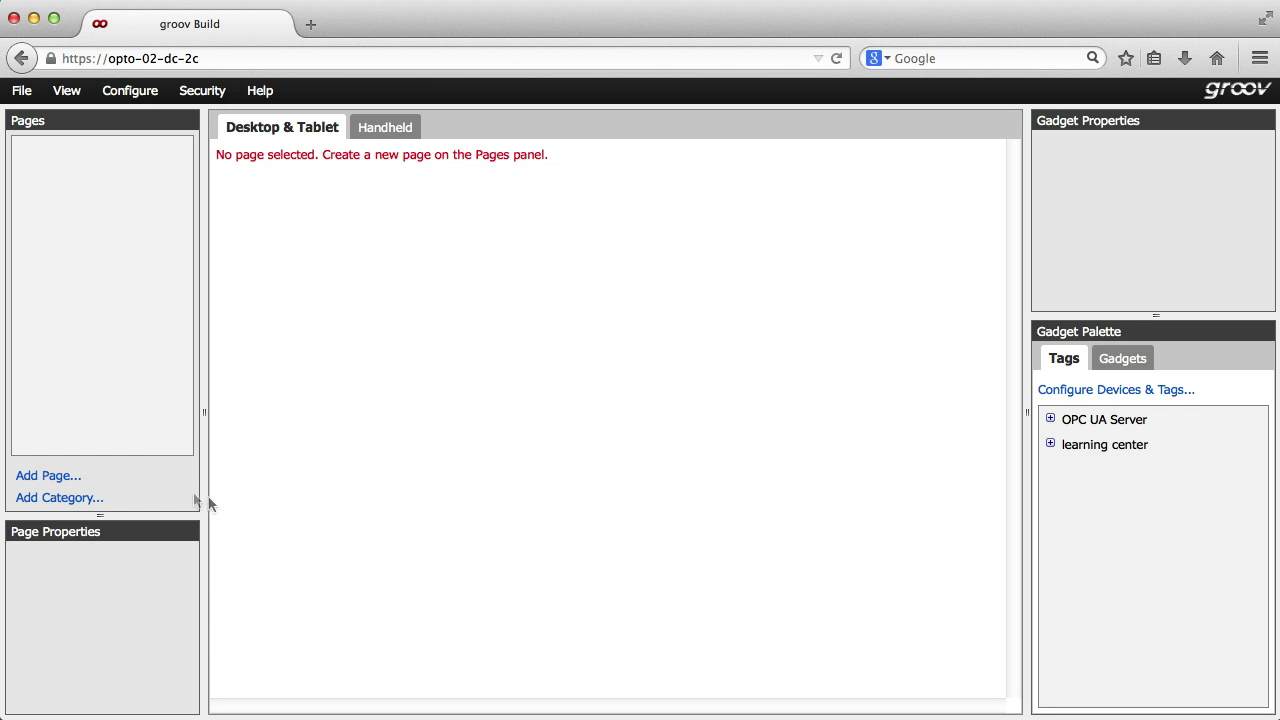
- Create a new page named Home
click(48, 476)
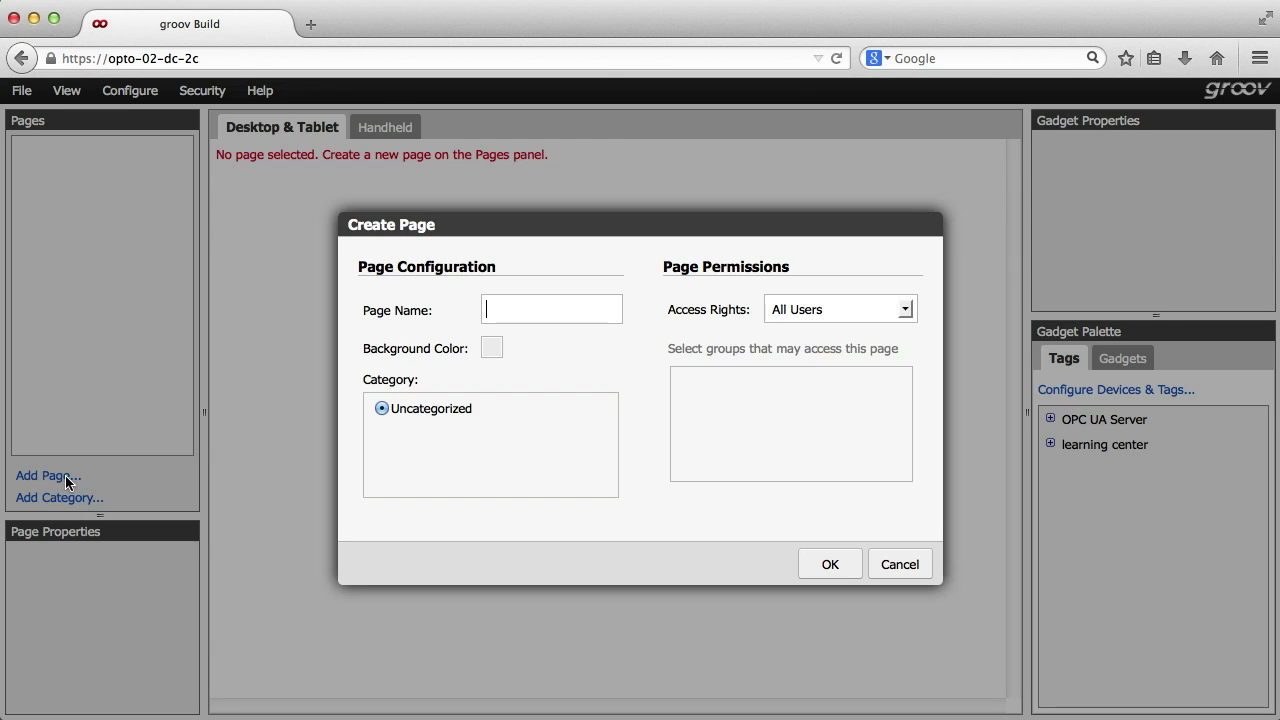
text(Home)
click(830, 564)
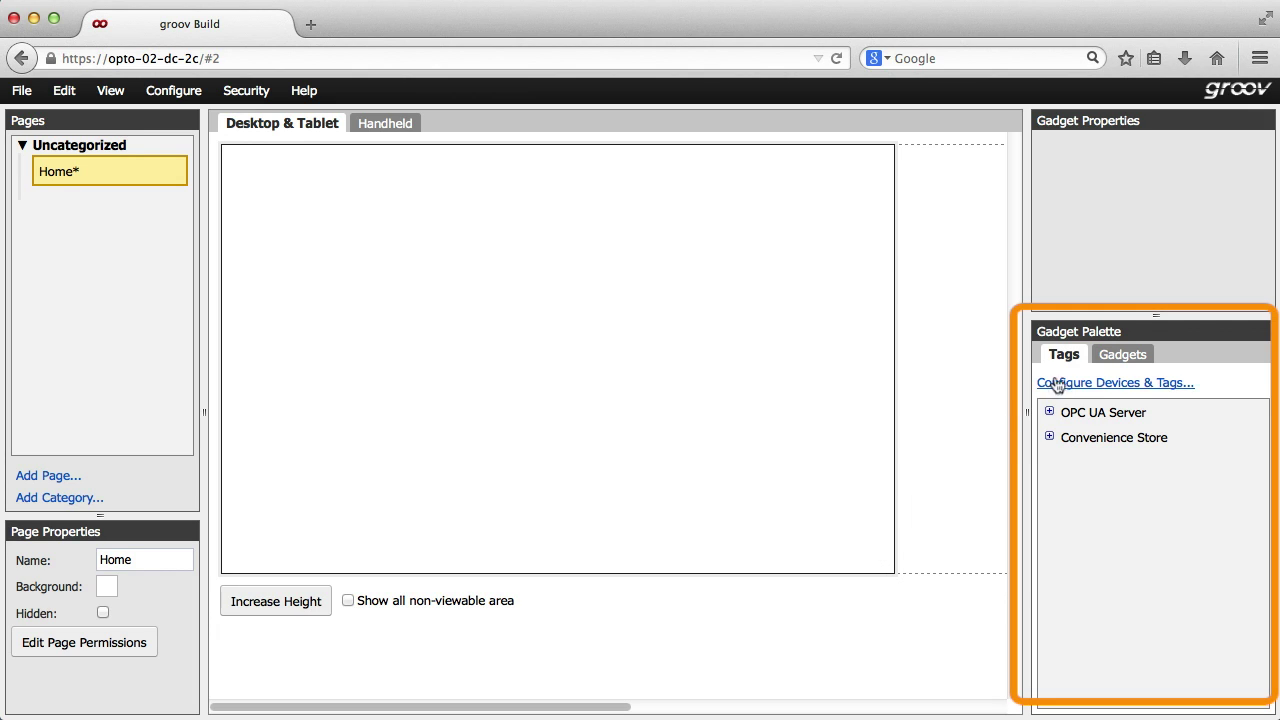
- Place a Round Gauge at the top-left of the Home page and open its tag selection
click(1119, 358)
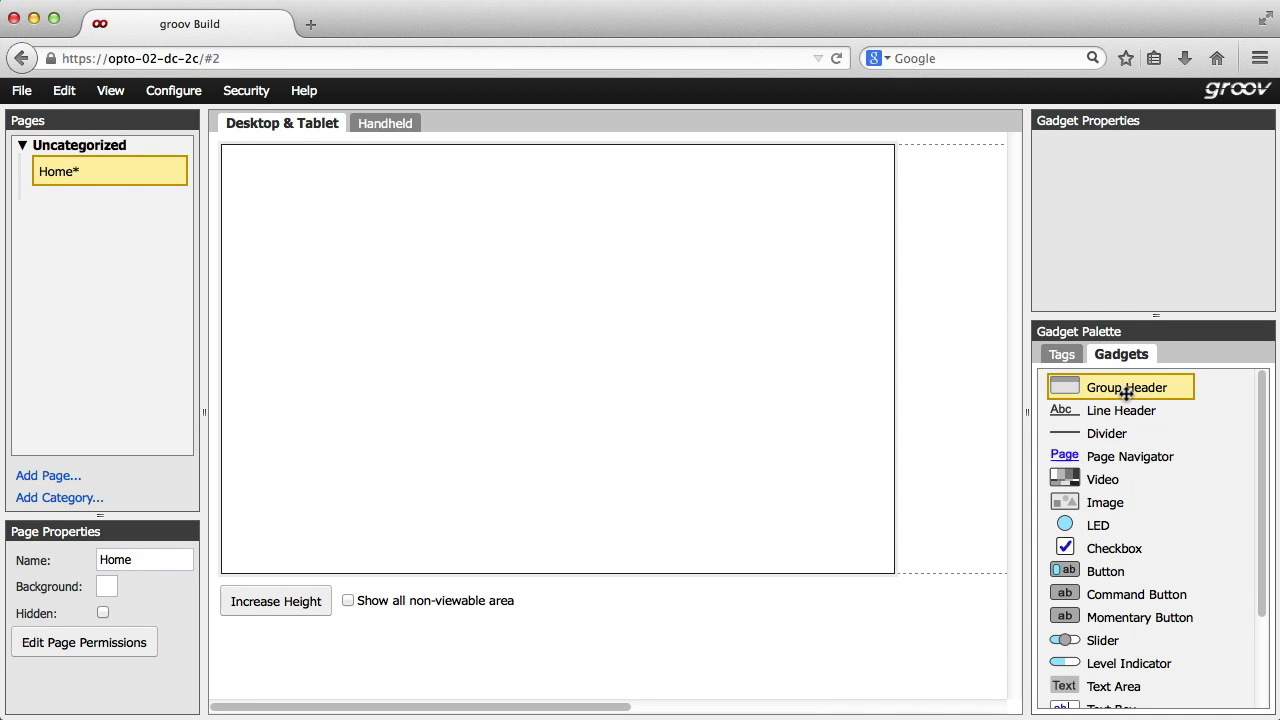
scroll(1110, 500, down, 3)
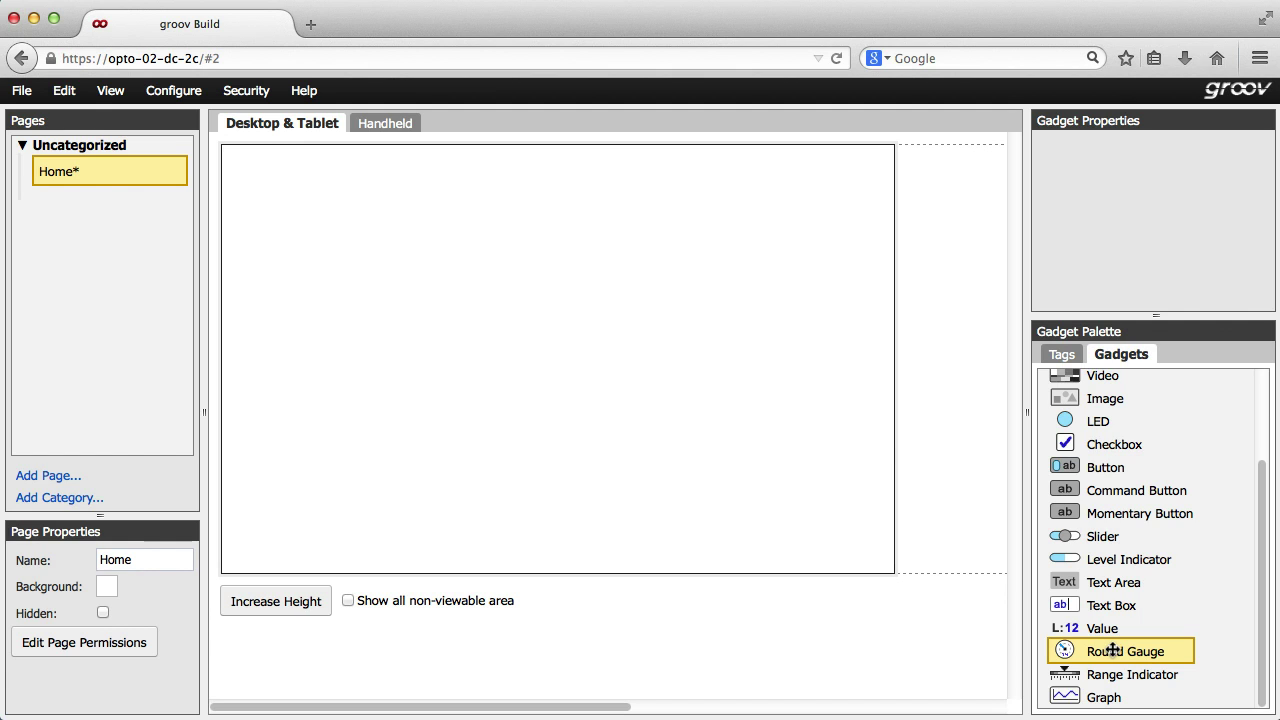
drag(1116, 651, 288, 151)
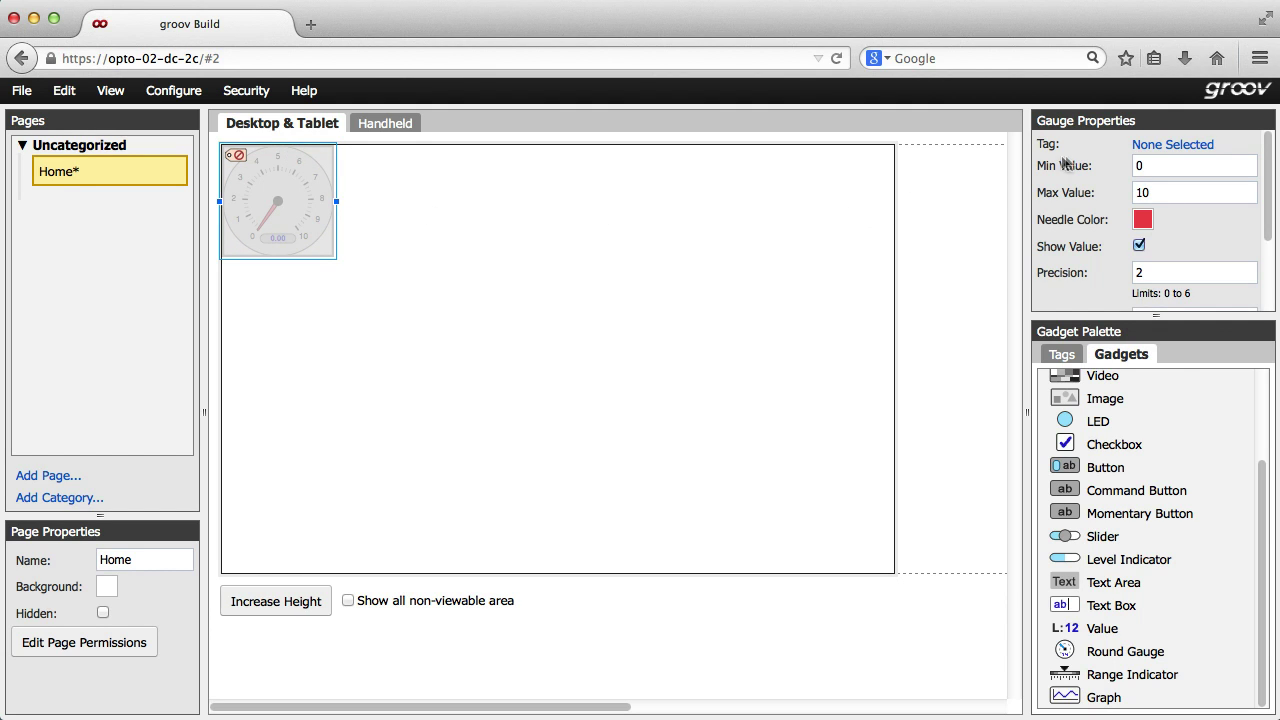
click(1149, 148)
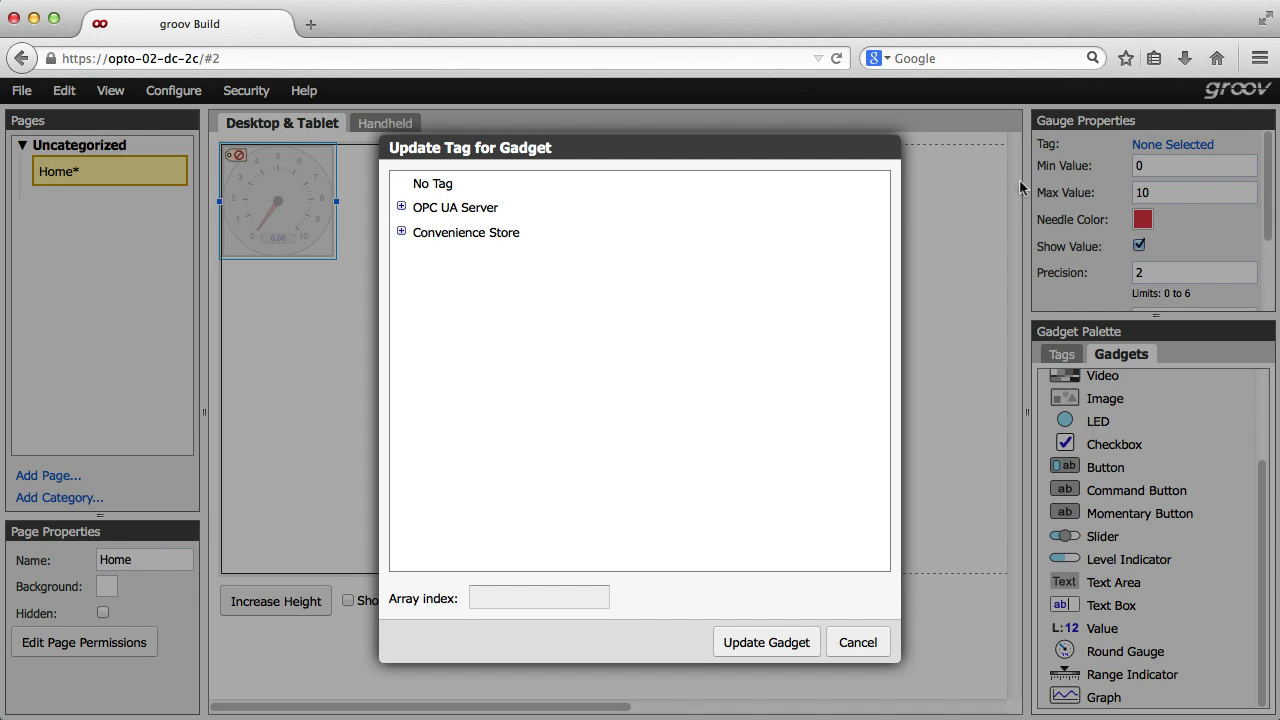
- Assign Convenience Store > Analog Input Points > Store_Temperature as the gauge's tag
click(401, 232)
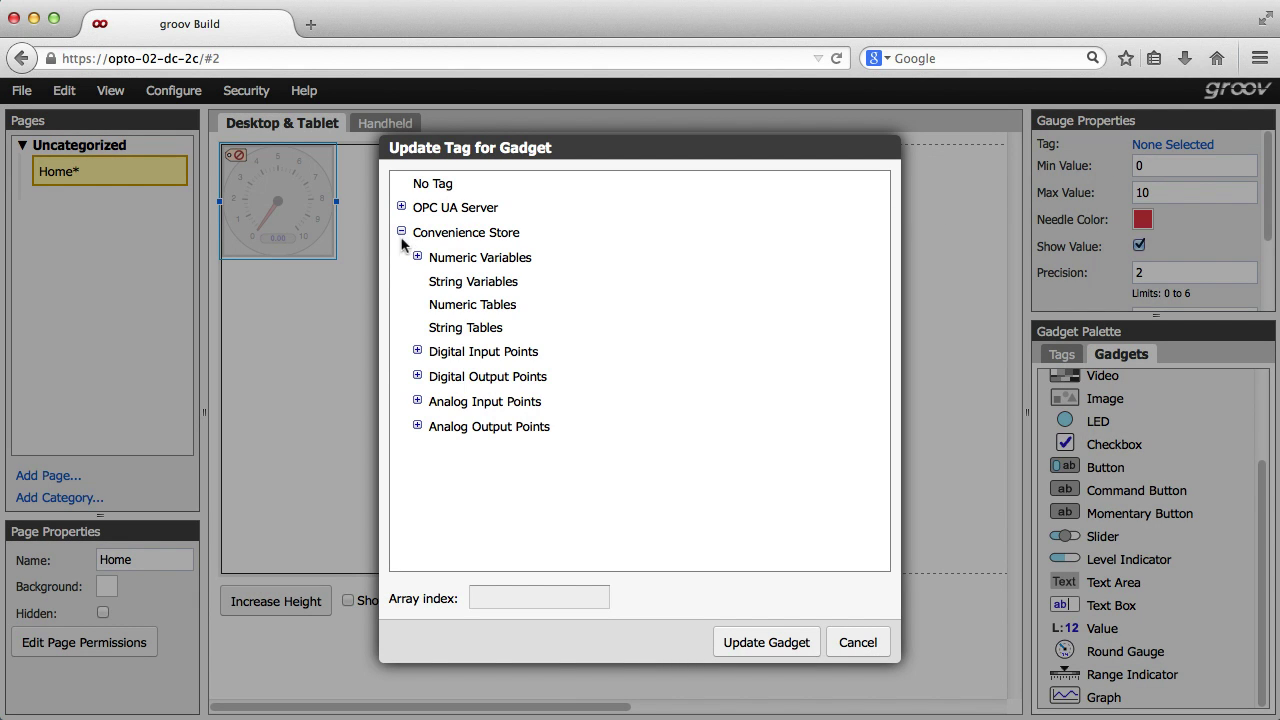
click(417, 401)
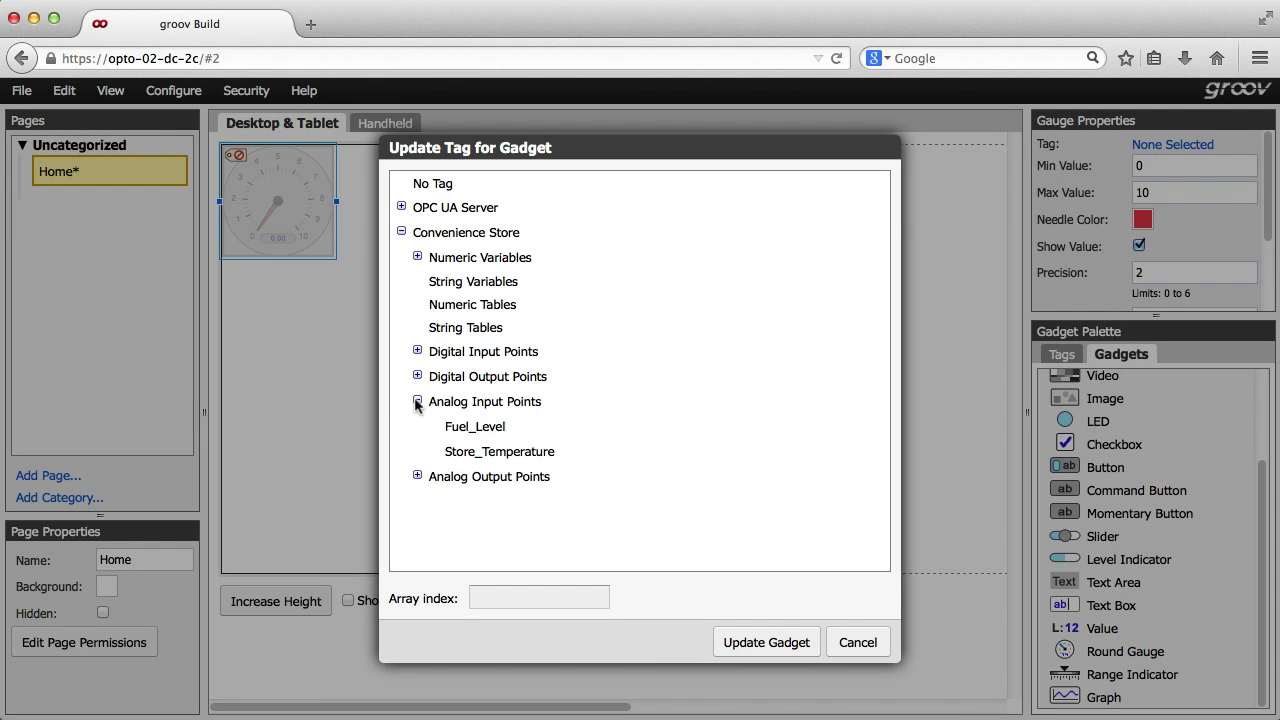
click(440, 453)
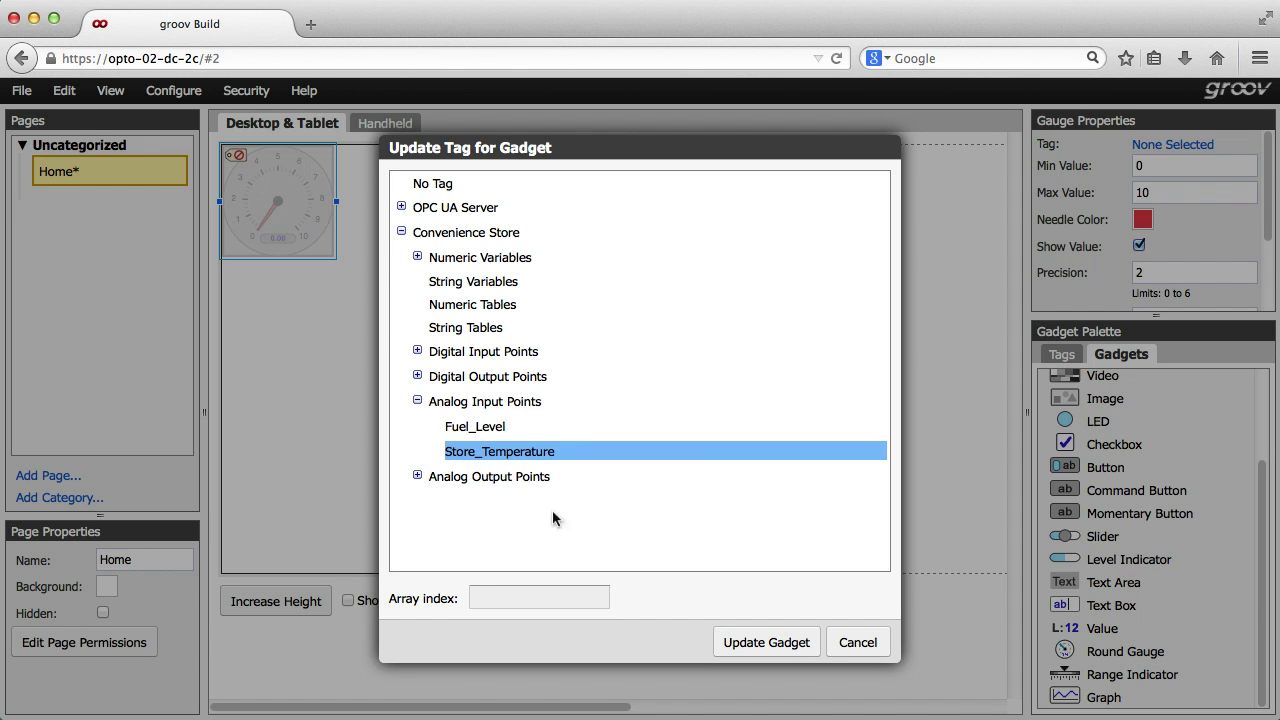
click(745, 642)
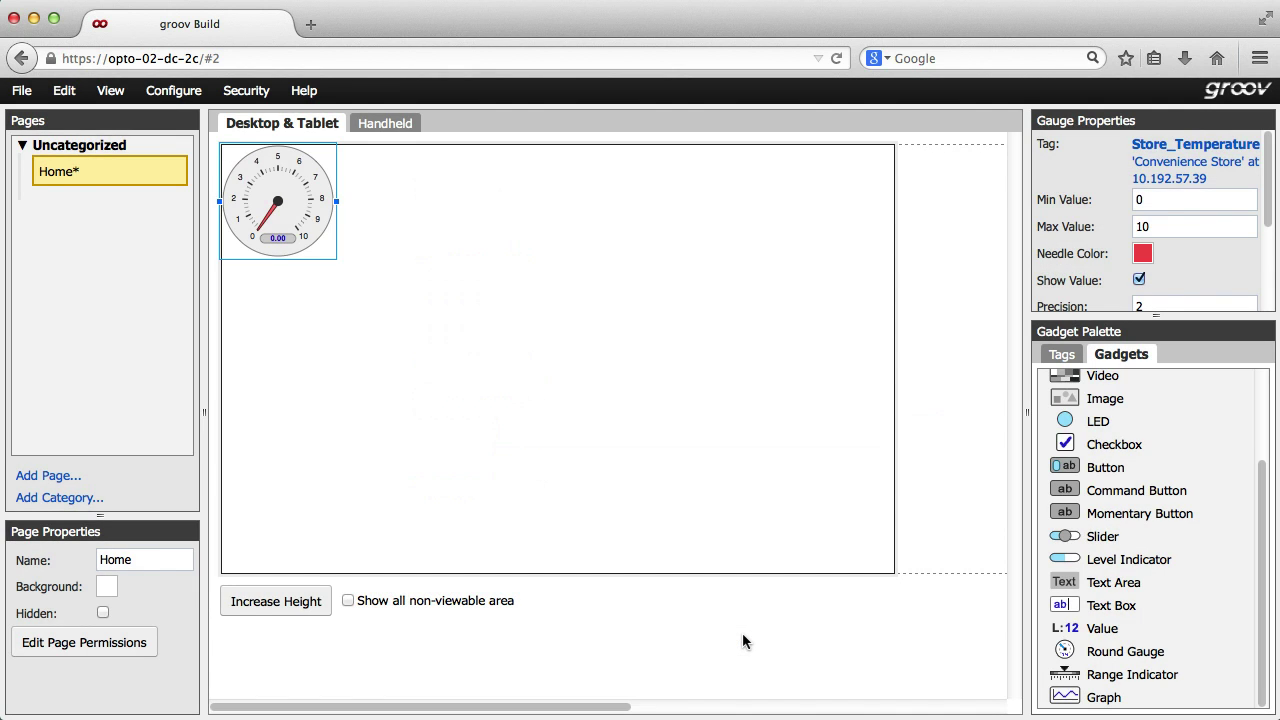
- Set the gauge range to minimum 60 and maximum 90
drag(1146, 203, 1128, 202)
text(60)
click(1130, 227)
text(90)
key(Return)
- Add a red zone to the gauge spanning 80 to 90
scroll(1165, 252, down, 3)
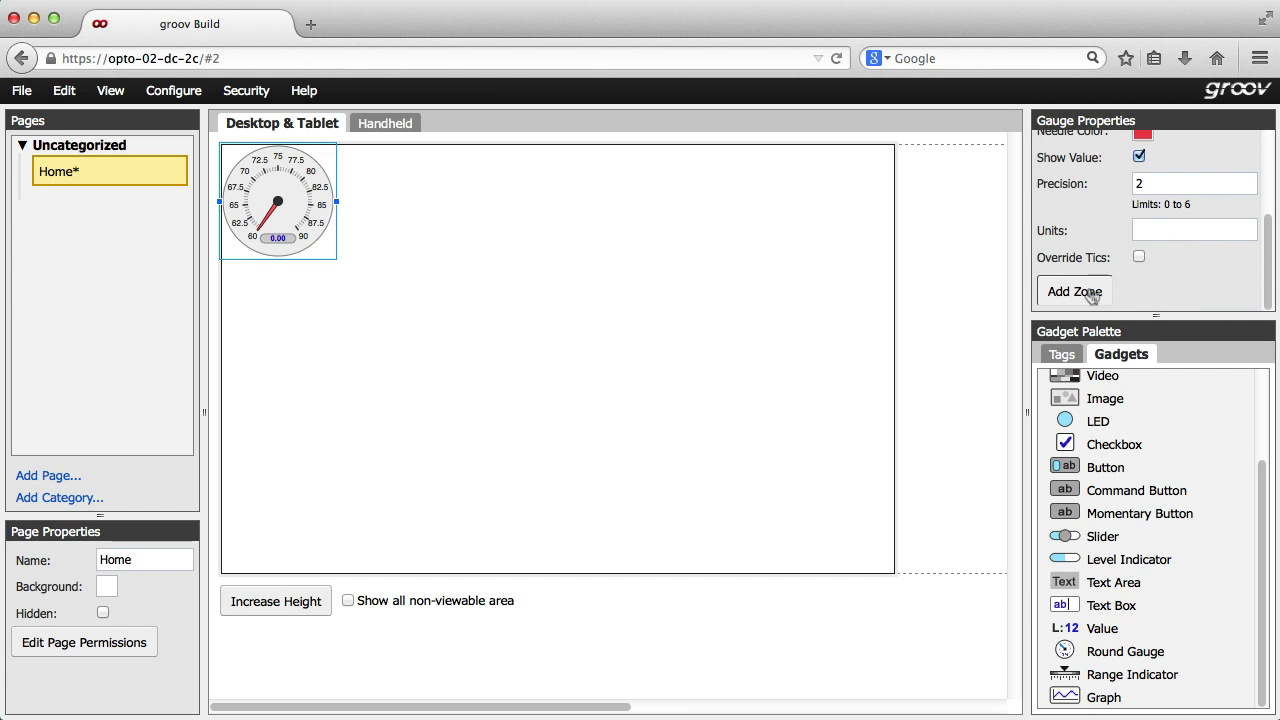
click(1092, 292)
scroll(1115, 274, down, 2)
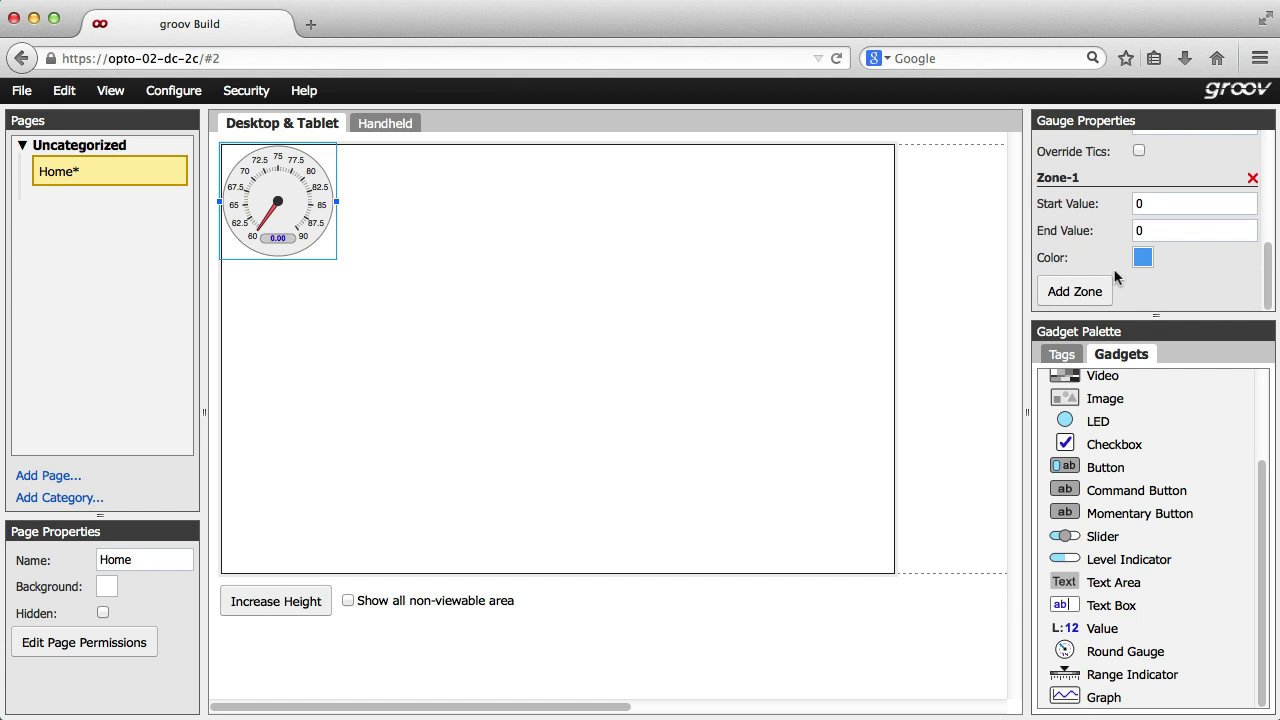
drag(1151, 206, 1125, 206)
text(8)
key(Tab)
text(90)
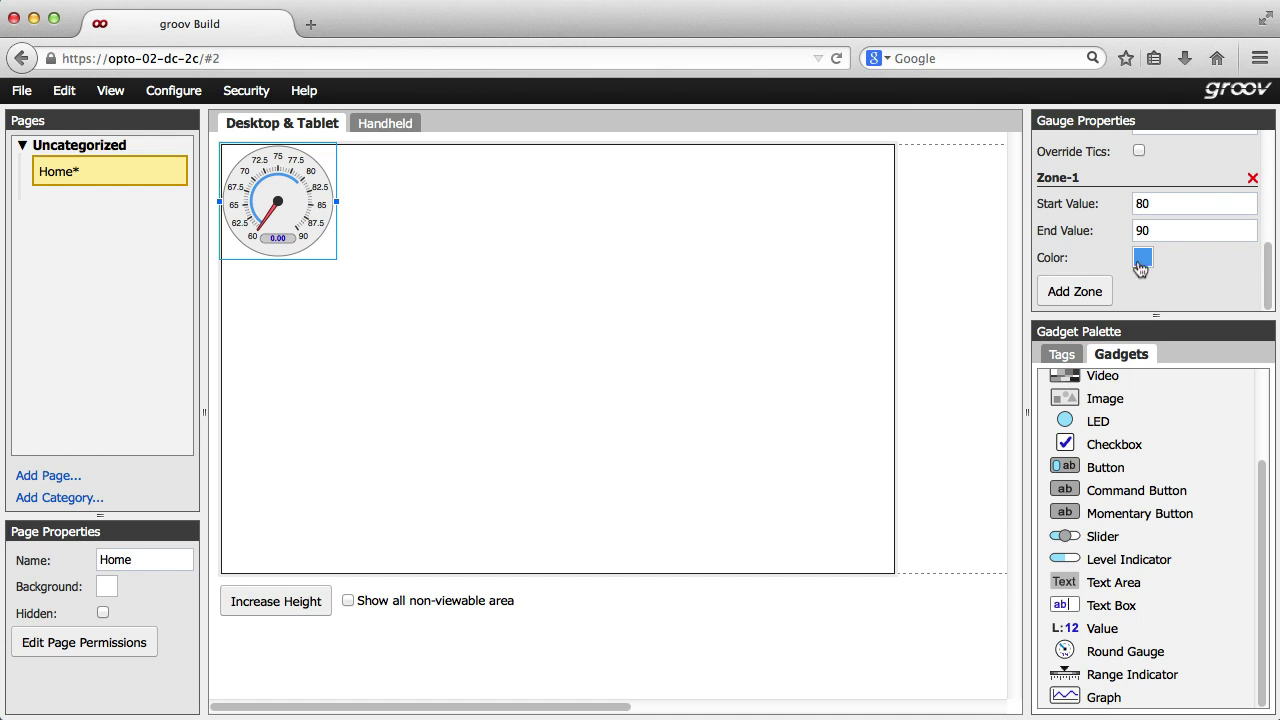
click(1142, 260)
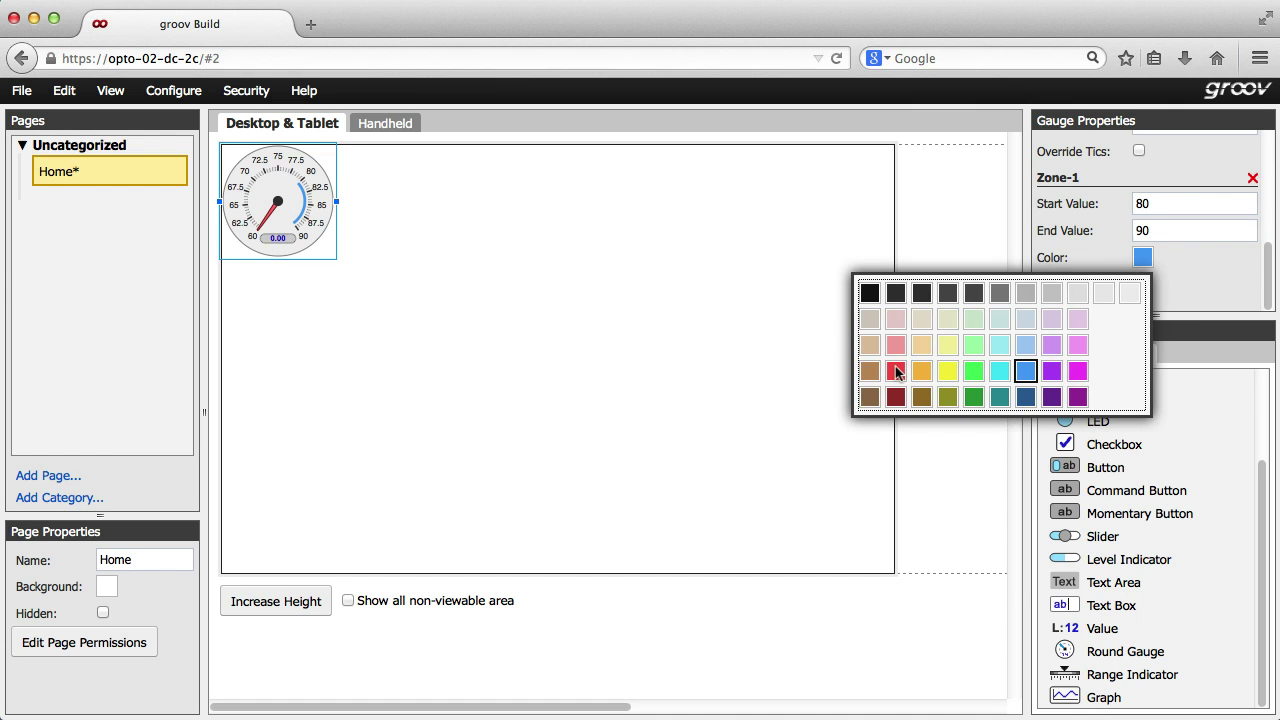
click(895, 370)
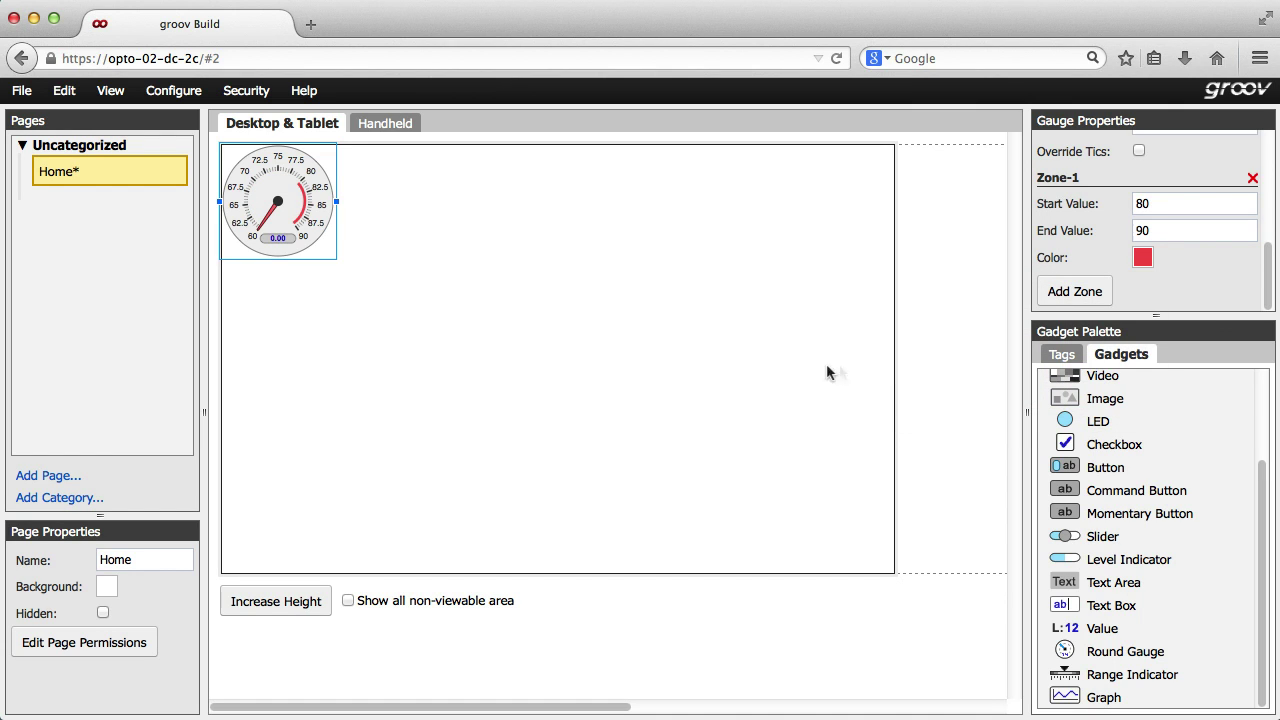
- Save all changes, check the live gauge (about 76.78) in groov View, then return to groov Build
click(22, 91)
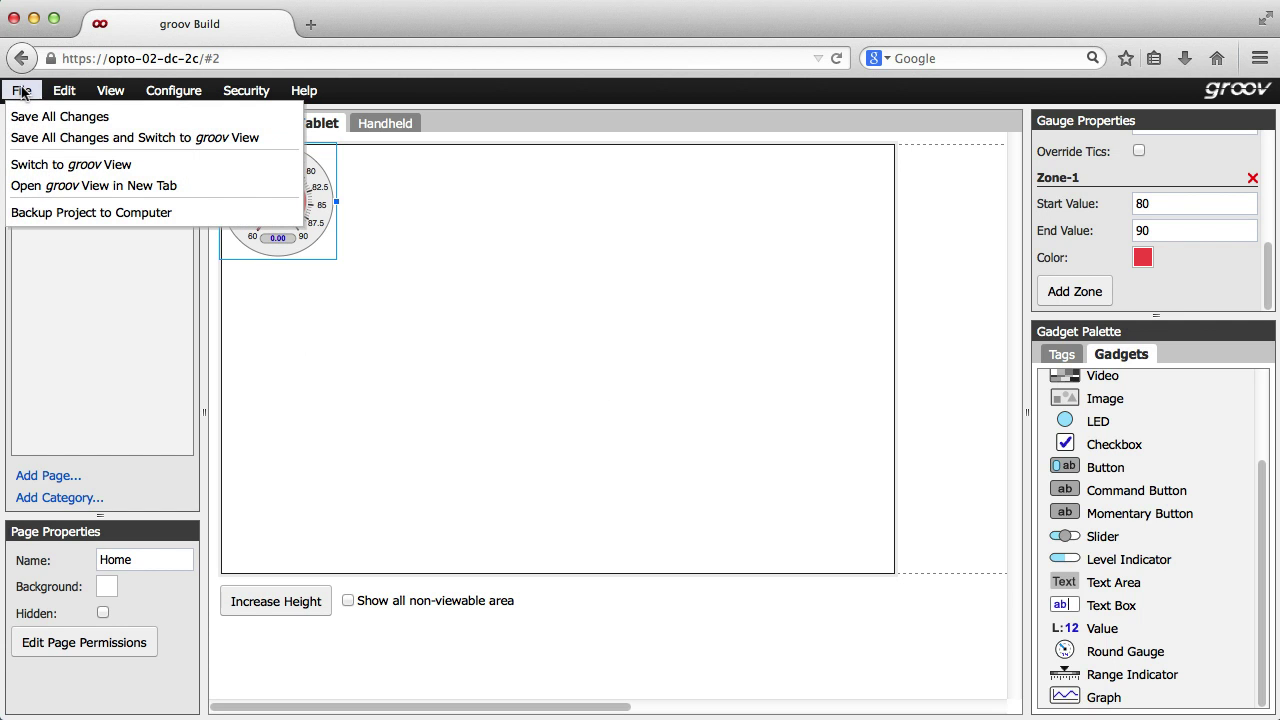
click(39, 140)
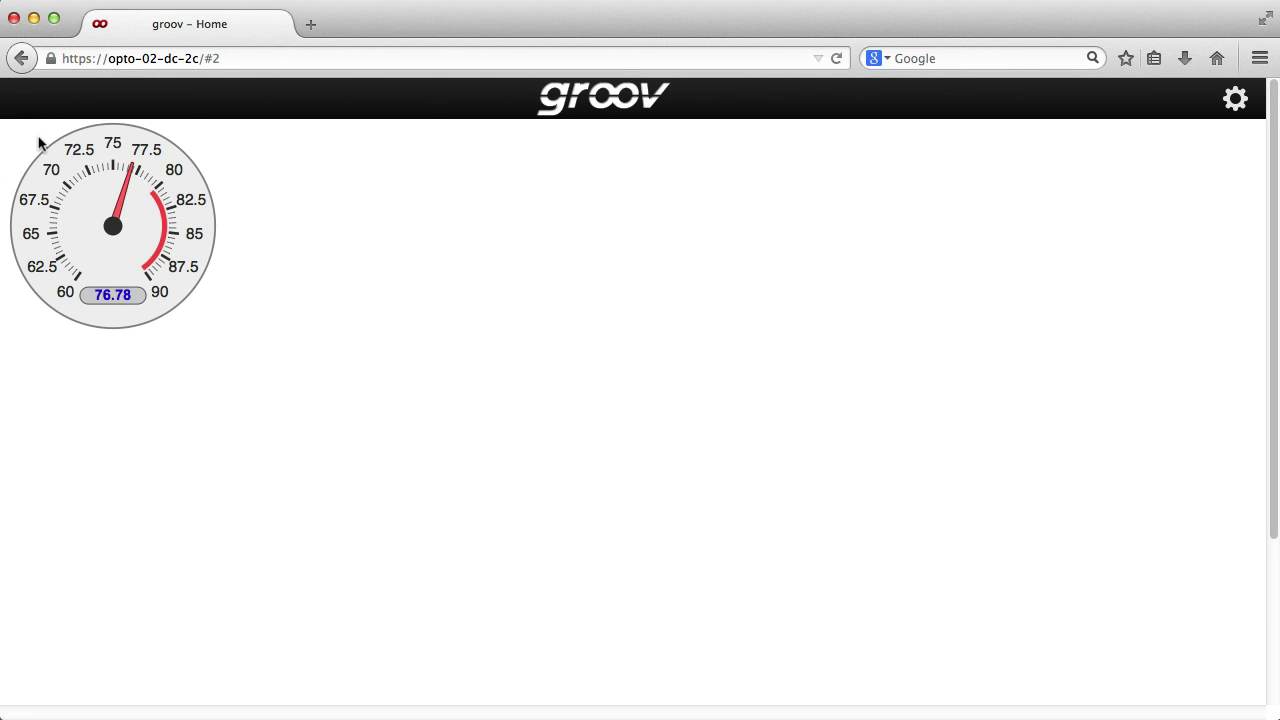
click(1237, 101)
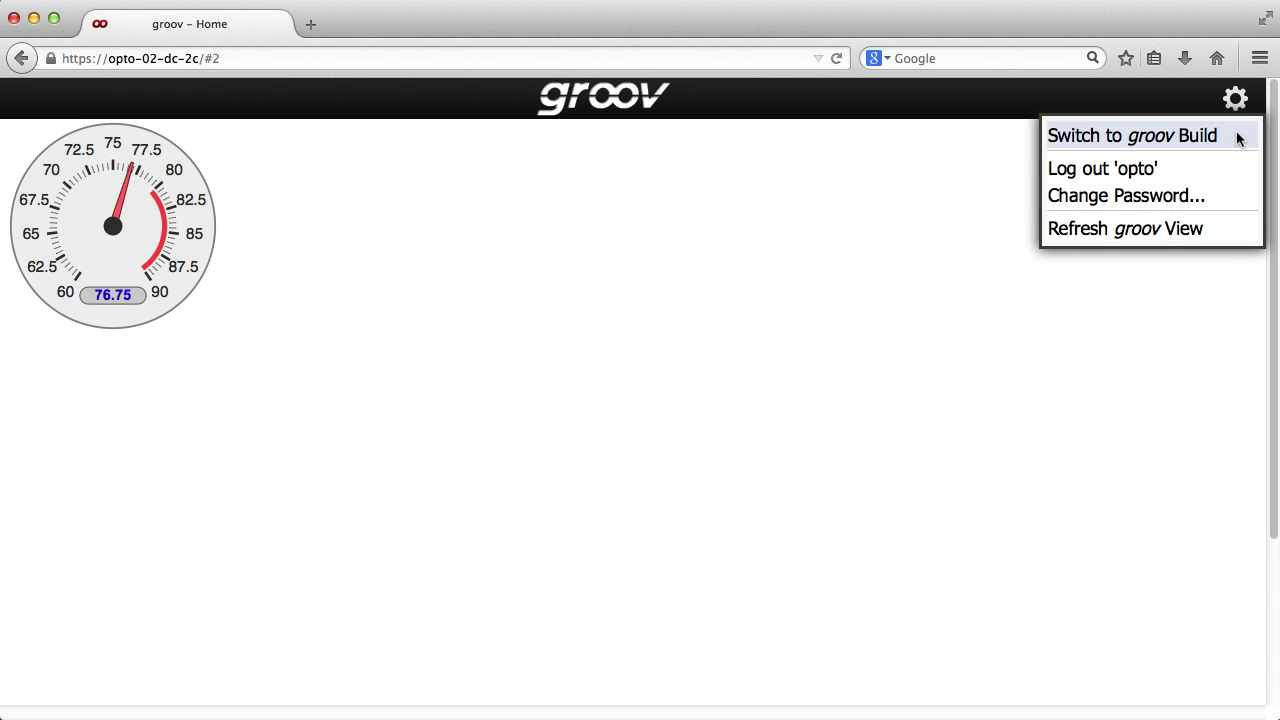
click(1239, 139)
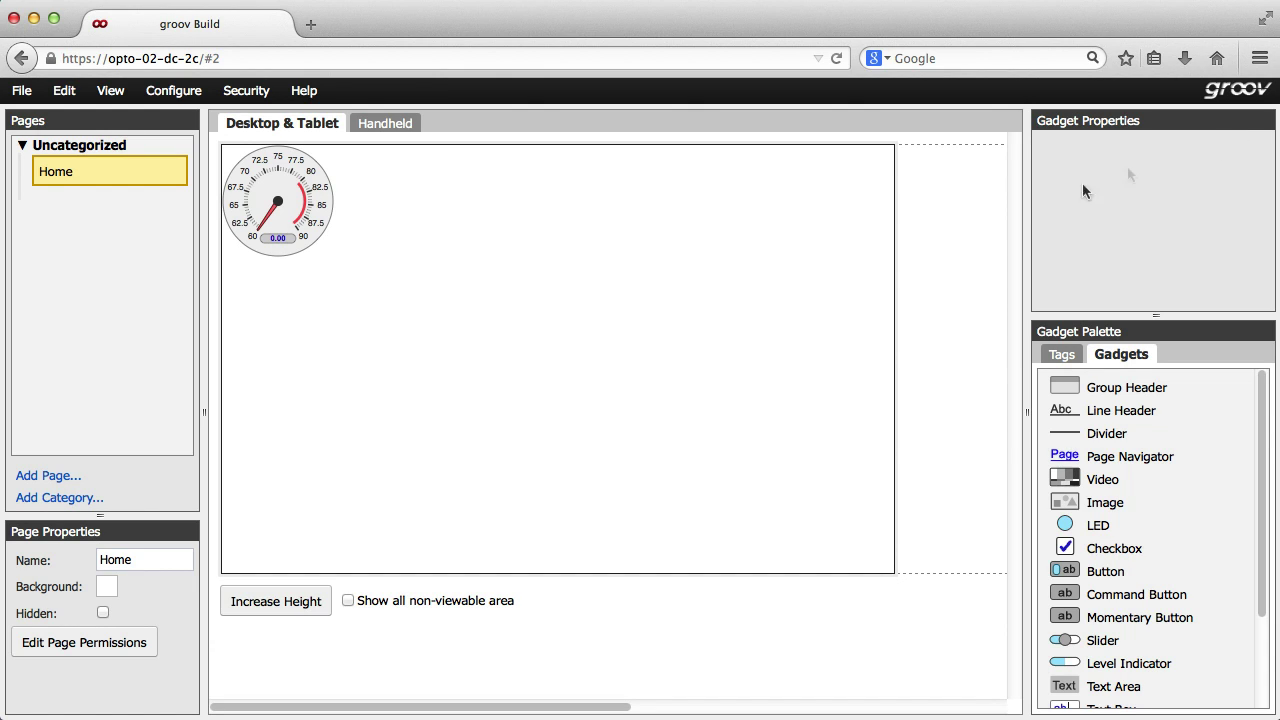
- Place an LED gadget to the right of the gauge in the Desktop & Tablet layout
click(387, 131)
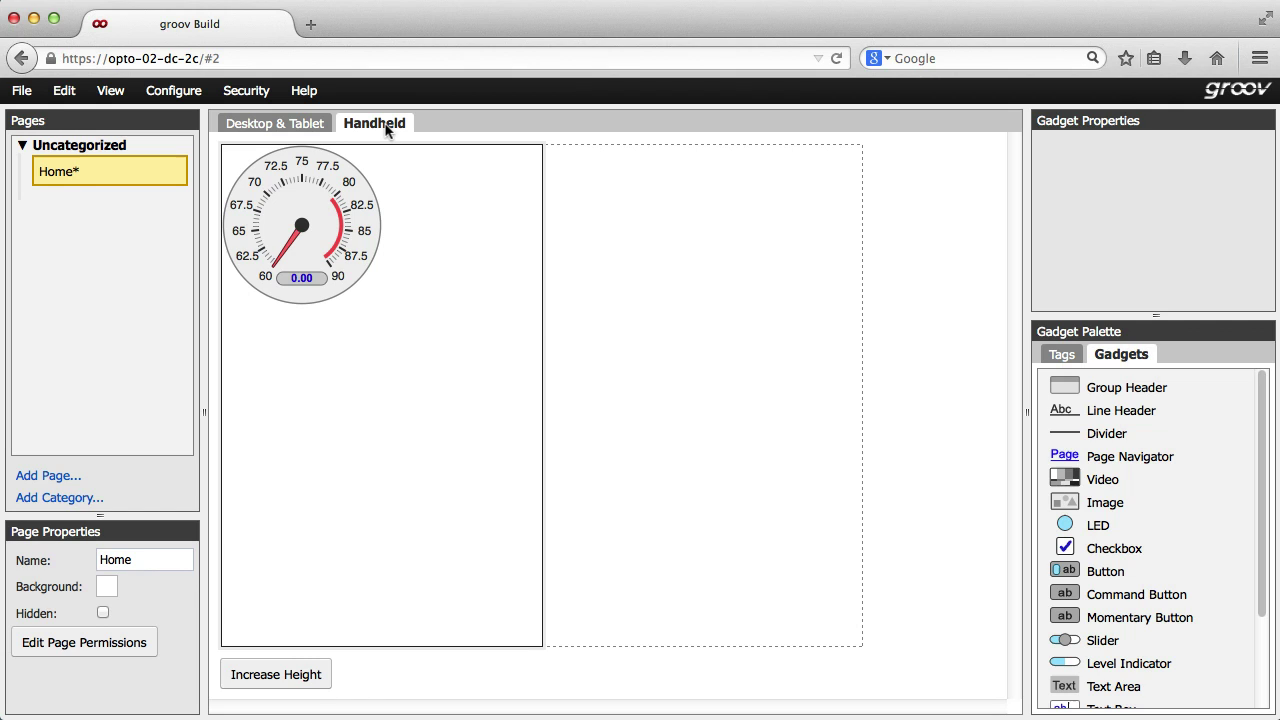
click(306, 125)
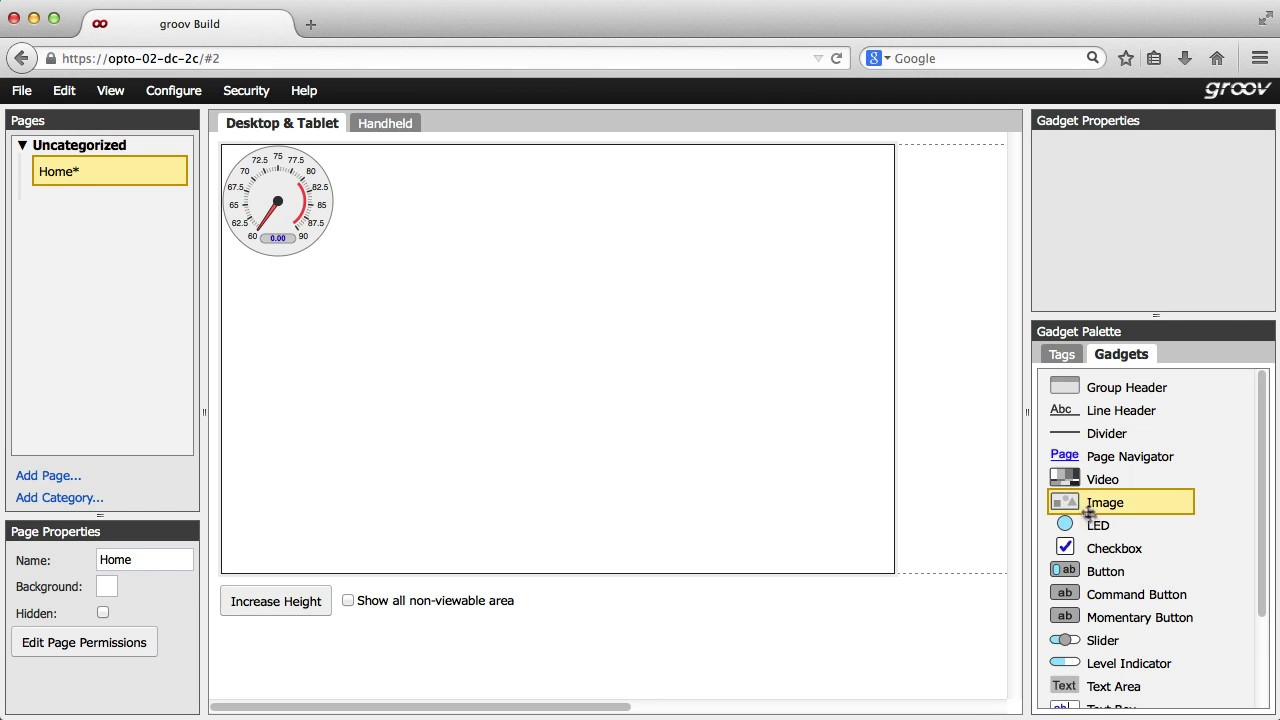
drag(1093, 527, 414, 195)
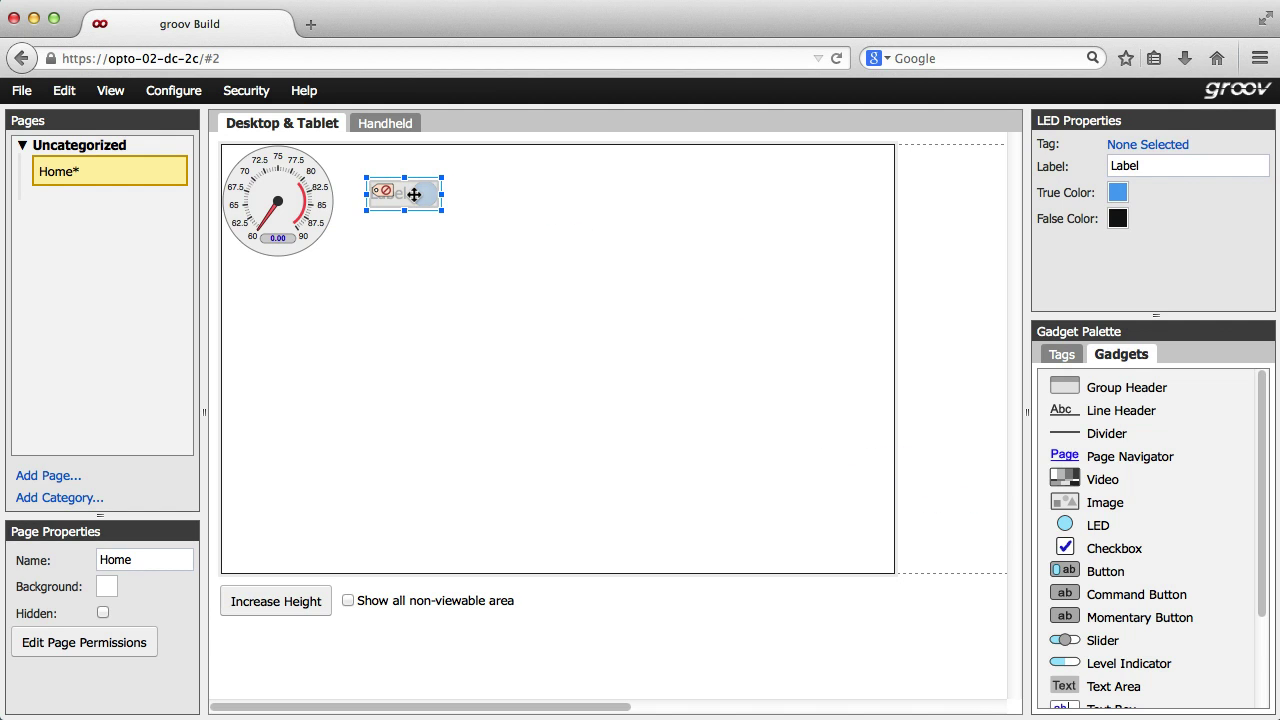
- Move the LED below the gauge in the Handheld layout
click(390, 124)
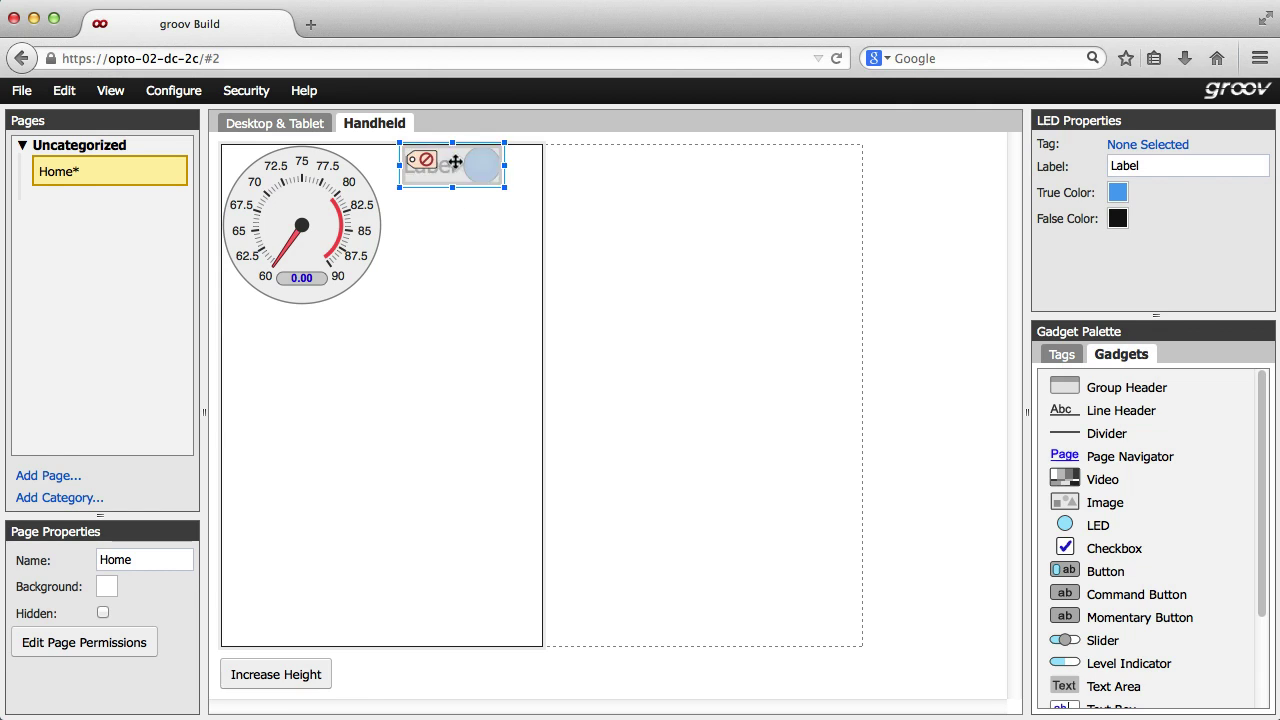
drag(455, 162, 302, 366)
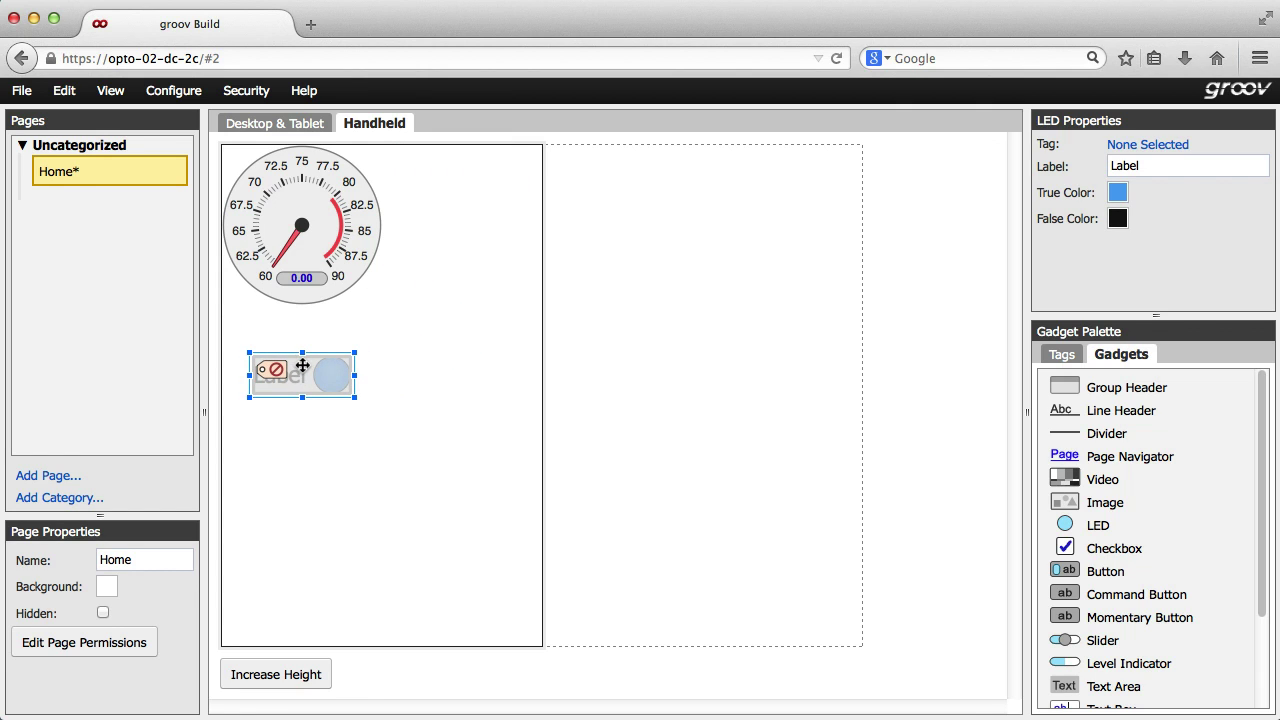
click(280, 127)
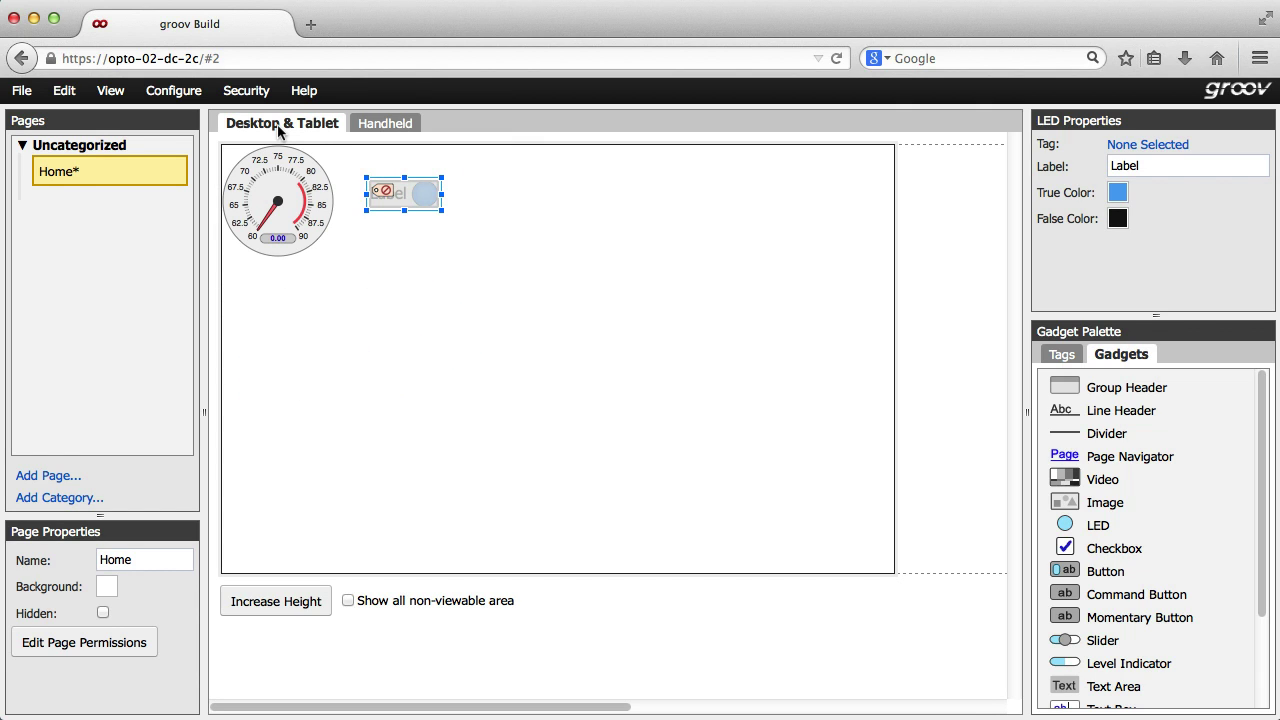